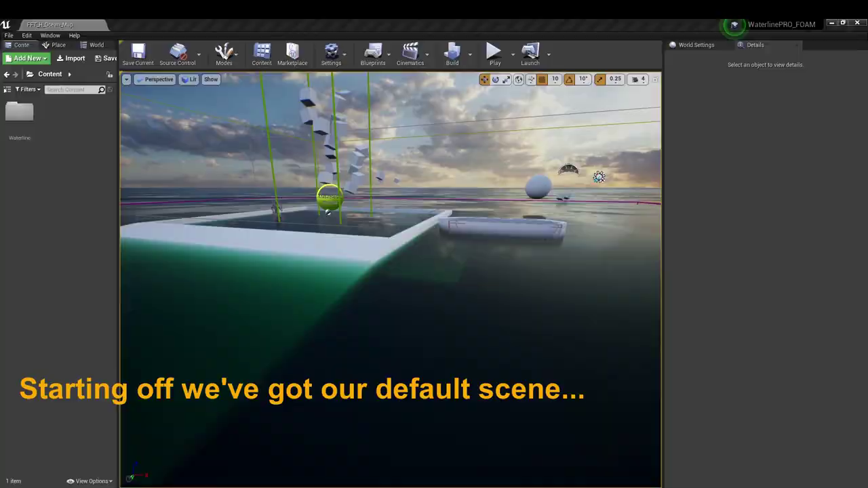
Select the ocean simulation actor, briefly play-test the scene, then go into the Waterline content folder
{"action": "left_click", "coordinate": [416, 253]}
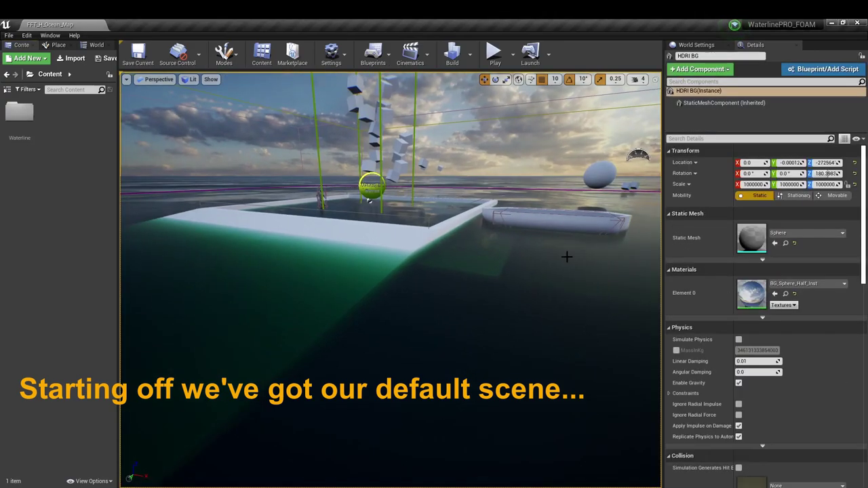
{"action": "left_click", "coordinate": [669, 297]}
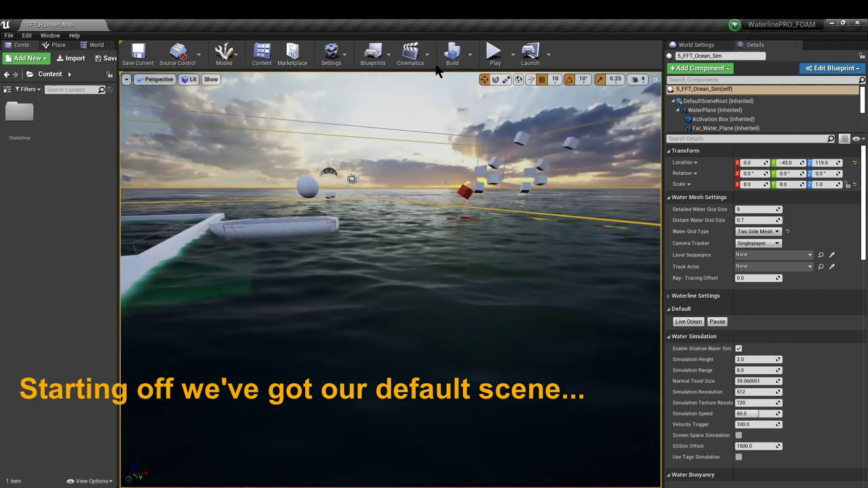
{"action": "left_click", "coordinate": [495, 47]}
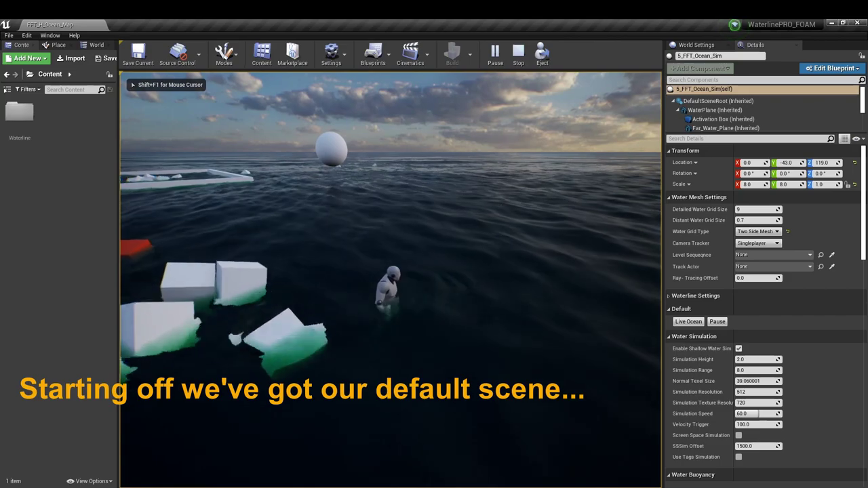
{"action": "key", "text": "Escape"}
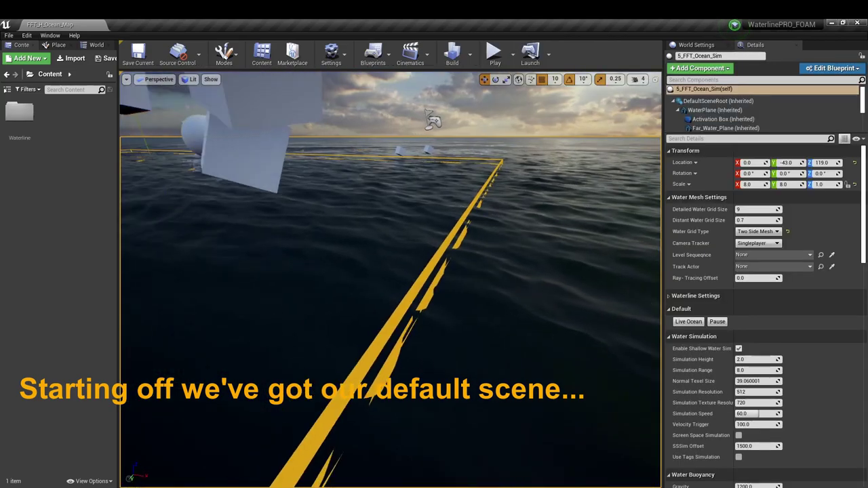
{"action": "left_click_drag", "start_coordinate": [122, 216], "coordinate": [122, 258]}
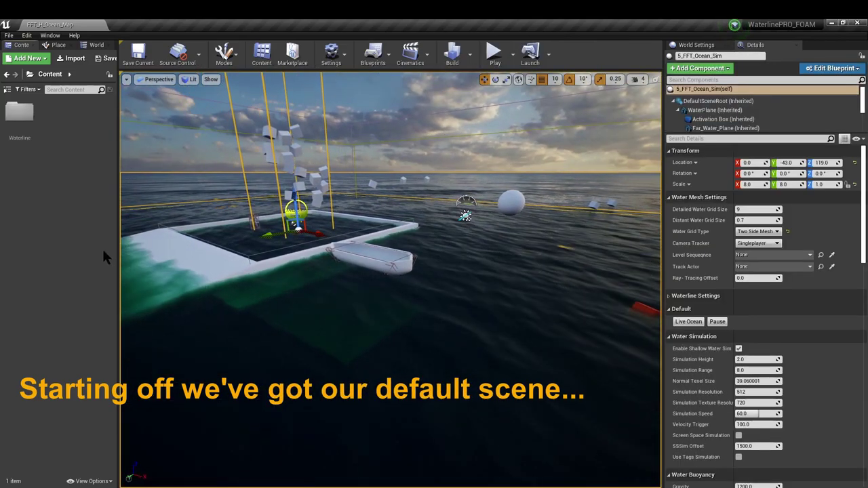
{"action": "left_click", "coordinate": [21, 120]}
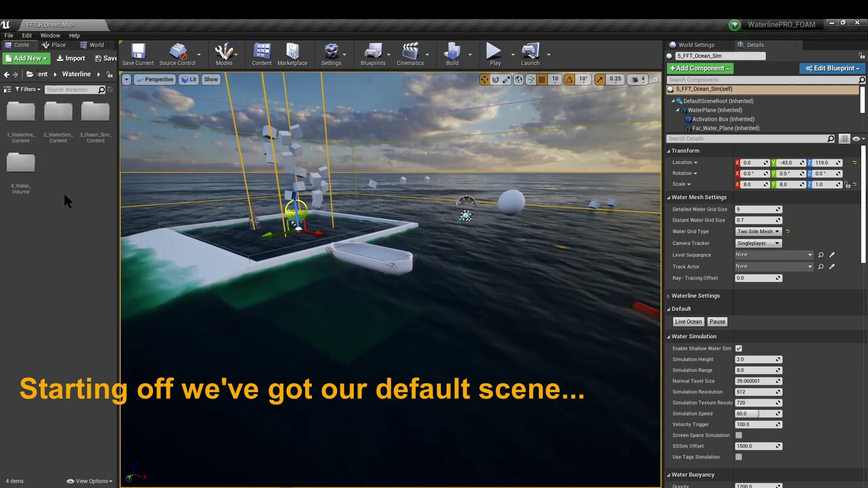
Open the FFT_H_FOAM_Map level from 3_Ocean_Sim_Content > Map
{"action": "double_click", "coordinate": [95, 116]}
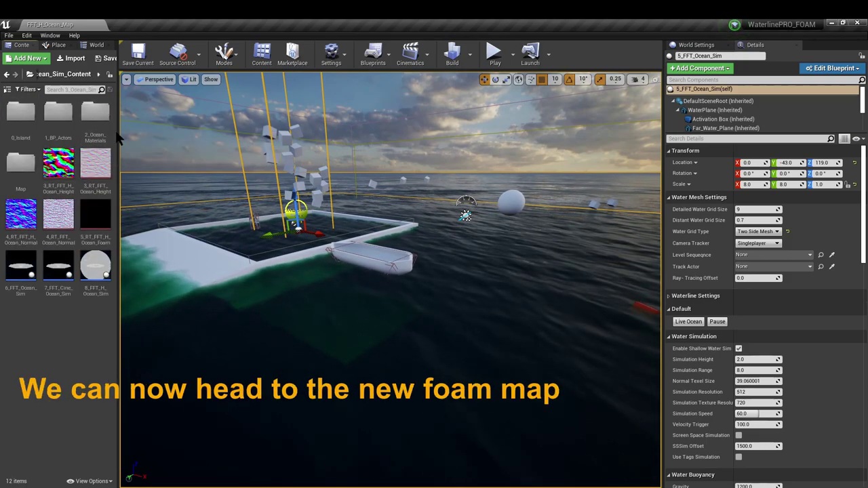
{"action": "double_click", "coordinate": [19, 172]}
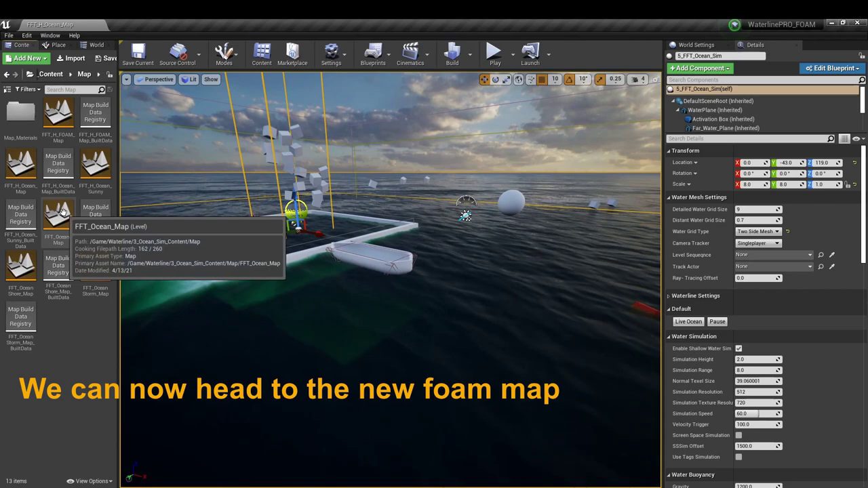
{"action": "double_click", "coordinate": [57, 114]}
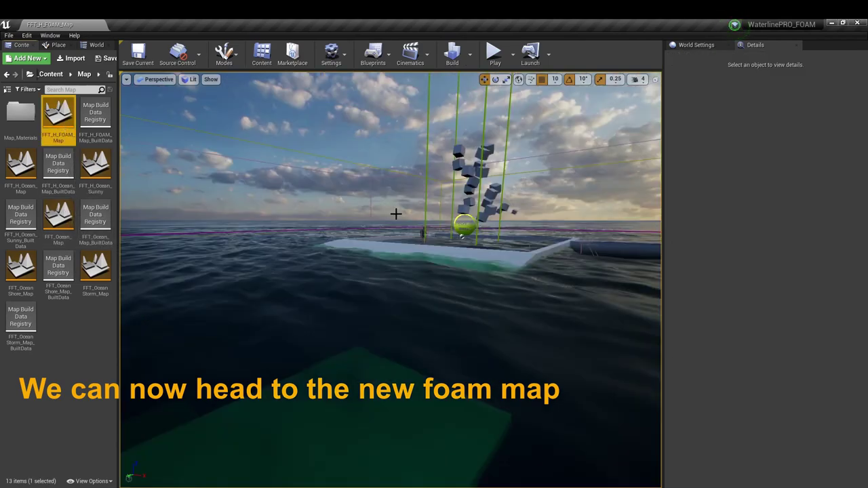
Select the 5_FFT_Ocean_Sim actor and start Live Ocean to show foam
{"action": "right_click_drag", "start_coordinate": [346, 276], "coordinate": [414, 288]}
{"action": "left_click", "coordinate": [414, 288]}
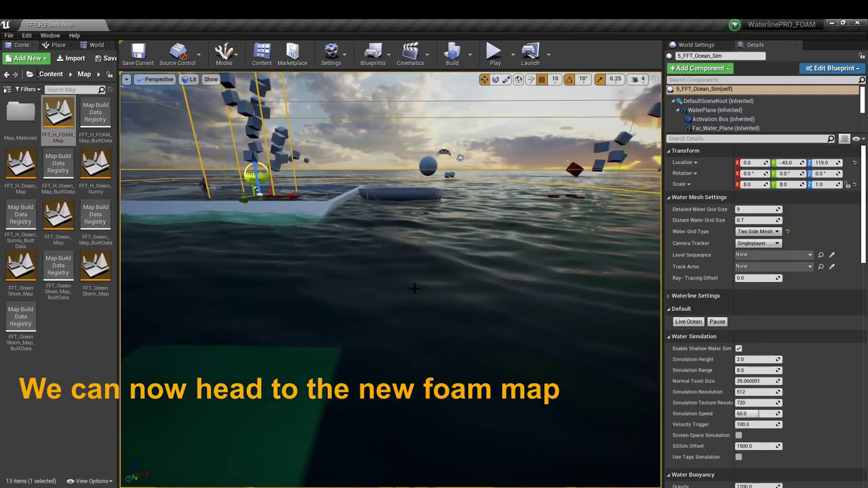
{"action": "left_click", "coordinate": [684, 323]}
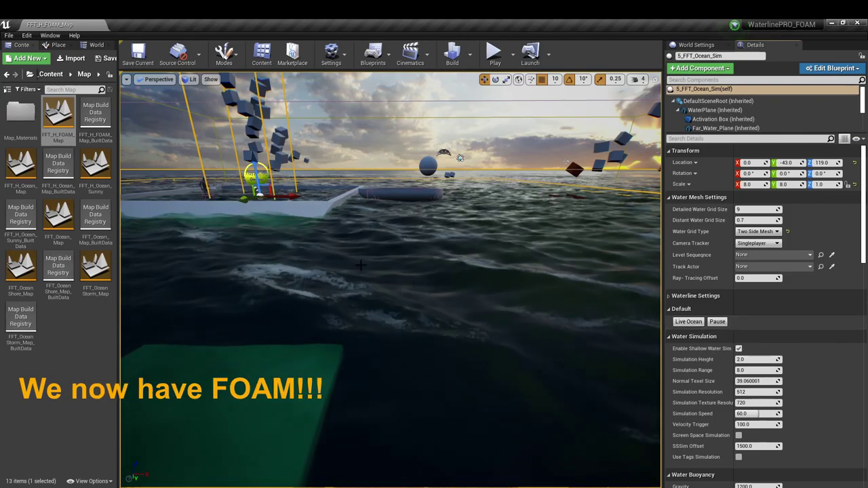
Resize the ocean height render target to 1024
{"action": "right_click_drag", "start_coordinate": [316, 278], "coordinate": [268, 279]}
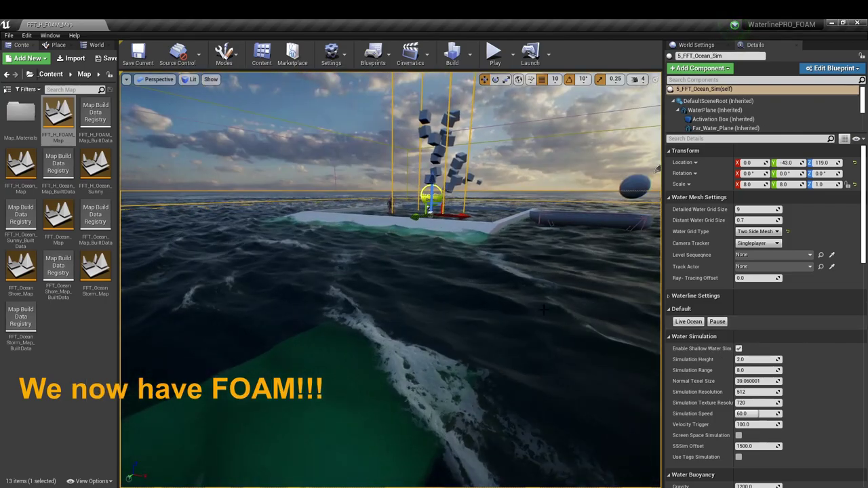
{"action": "scroll", "coordinate": [854, 224], "scroll_direction": "down", "scroll_amount": 2}
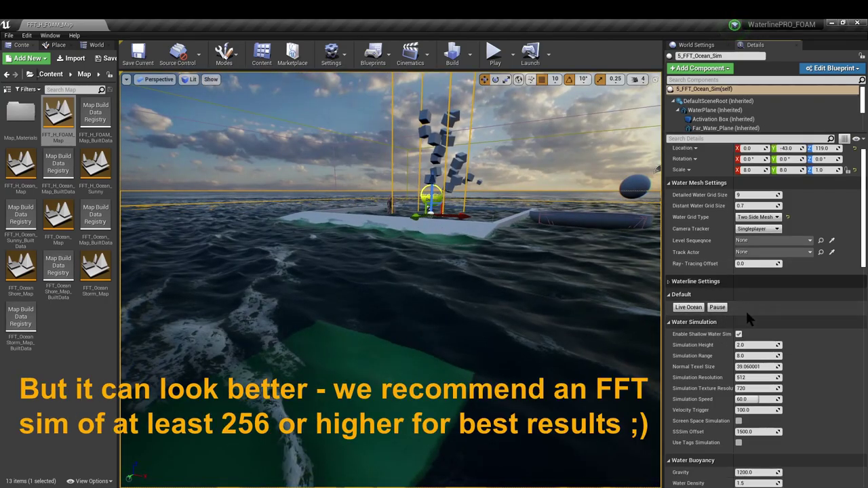
{"action": "scroll", "coordinate": [855, 225], "scroll_direction": "down", "scroll_amount": 3}
{"action": "scroll", "coordinate": [858, 223], "scroll_direction": "down", "scroll_amount": 6}
{"action": "scroll", "coordinate": [857, 264], "scroll_direction": "down", "scroll_amount": 5}
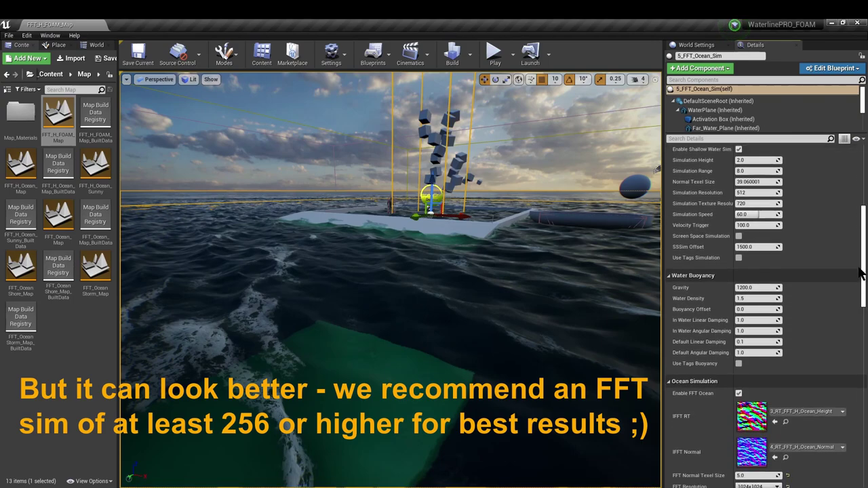
{"action": "scroll", "coordinate": [853, 303], "scroll_direction": "down", "scroll_amount": 6}
{"action": "double_click", "coordinate": [750, 298]}
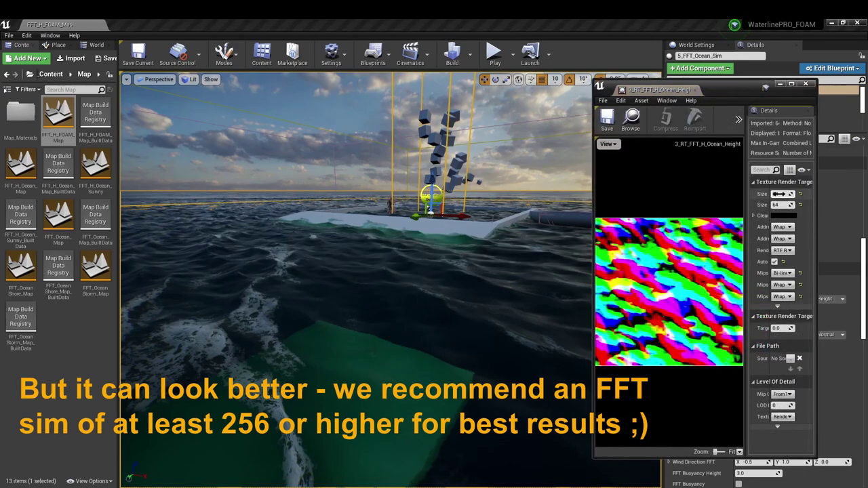
{"action": "type", "text": "10"}
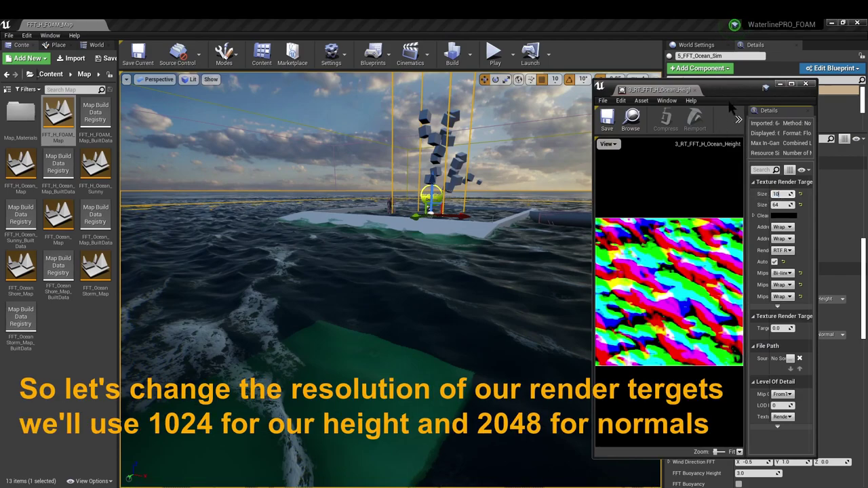
{"action": "left_click_drag", "start_coordinate": [730, 102], "coordinate": [542, 86]}
{"action": "left_click", "coordinate": [587, 195]}
{"action": "type", "text": "102"}
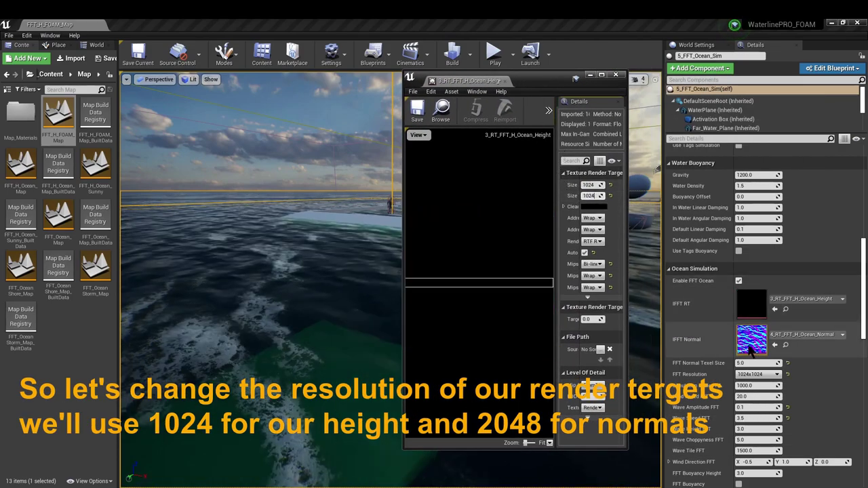
Resize the ocean normal render target to 2048 and close the texture editor
{"action": "double_click", "coordinate": [749, 346]}
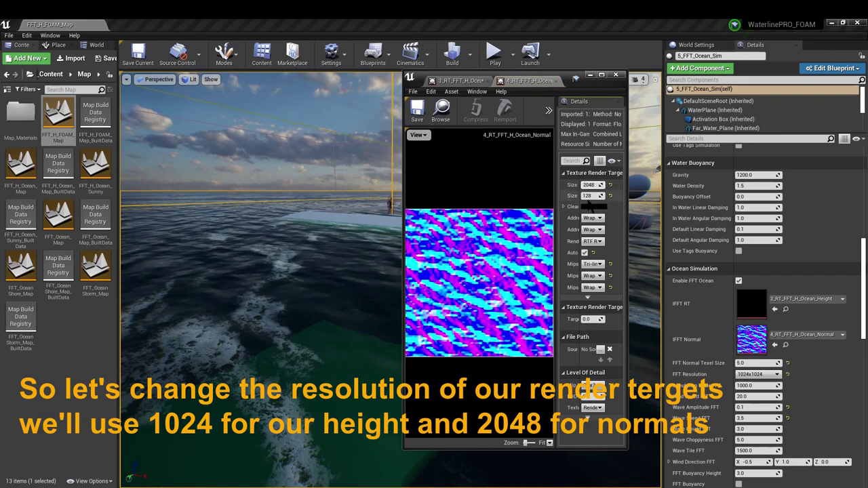
{"action": "left_click", "coordinate": [587, 195]}
{"action": "type", "text": "1"}
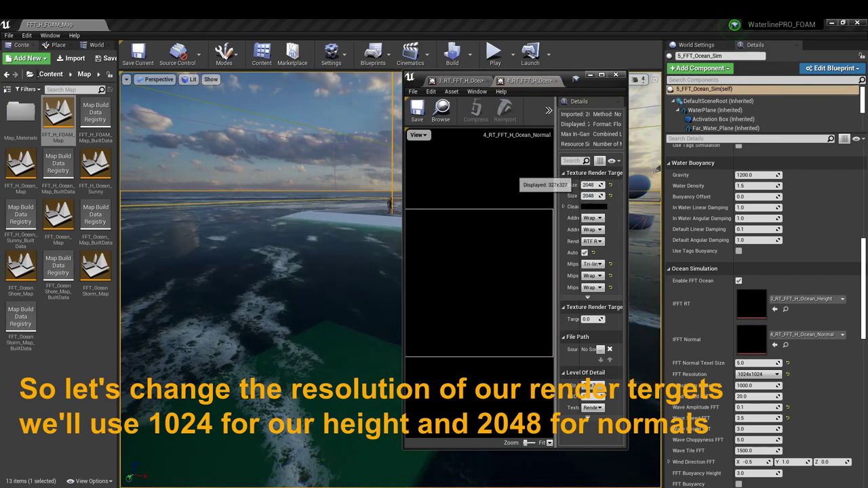
{"action": "left_click", "coordinate": [614, 76]}
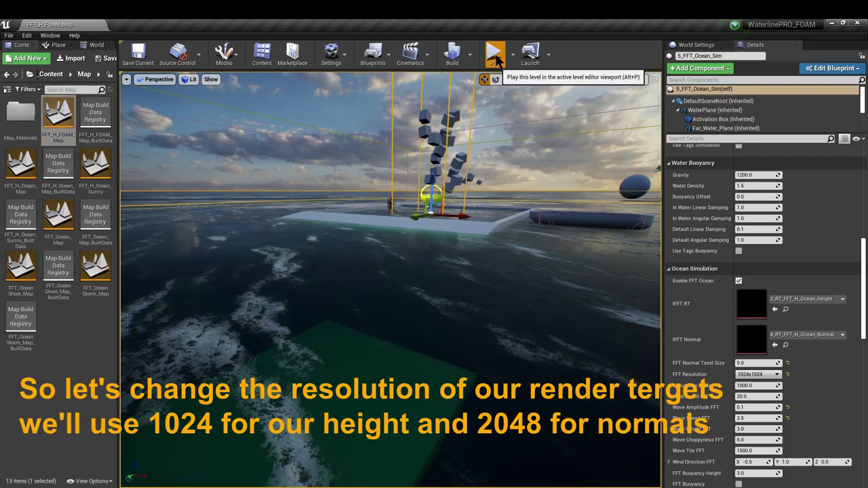
{"action": "left_click", "coordinate": [495, 60]}
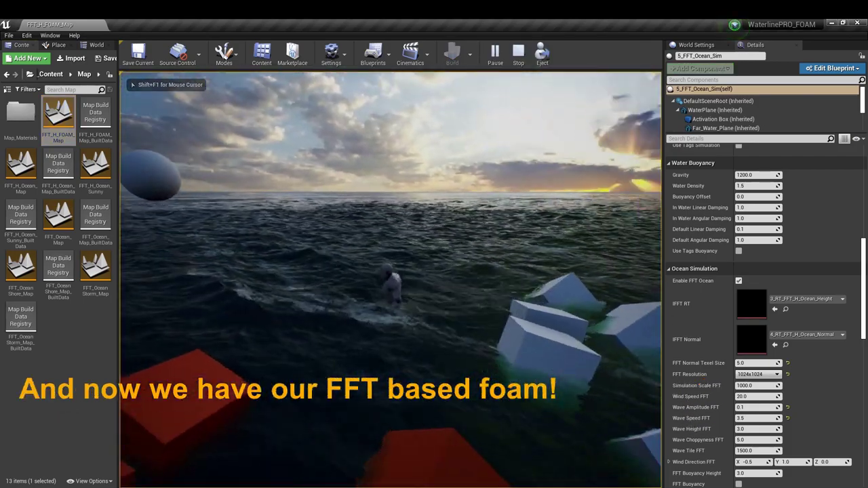
{"action": "key", "text": "Escape"}
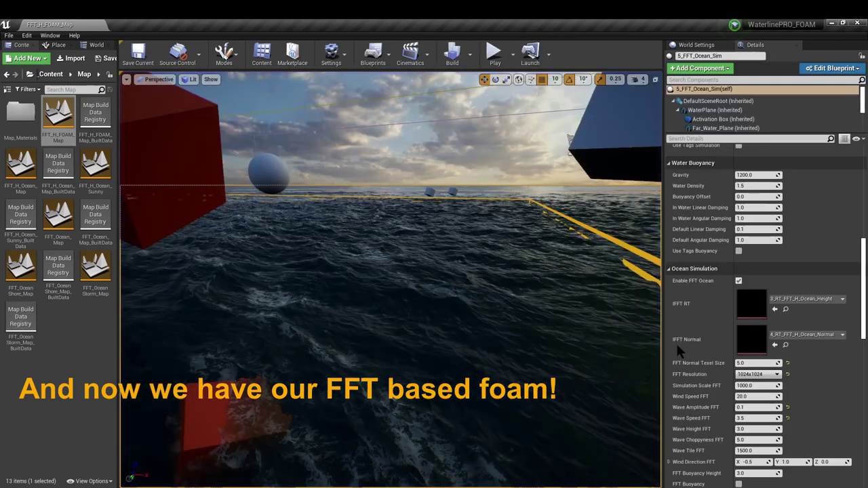
{"action": "left_click_drag", "start_coordinate": [862, 248], "coordinate": [855, 334]}
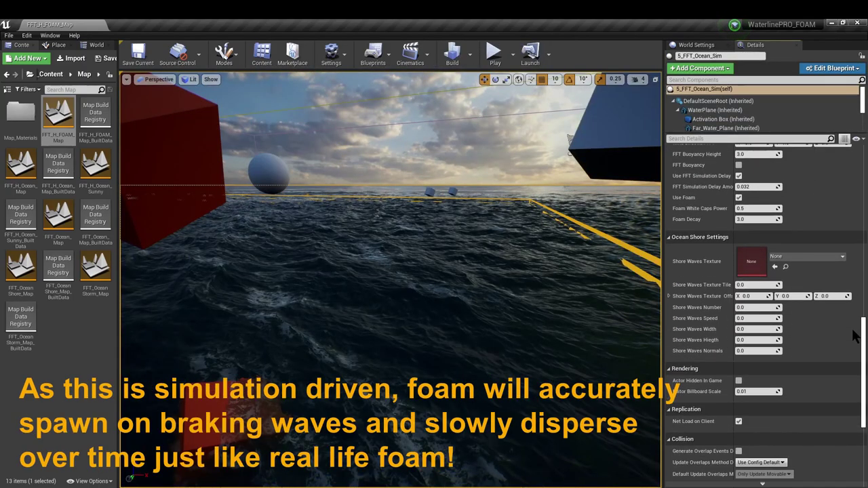
{"action": "scroll", "coordinate": [854, 334], "scroll_direction": "up", "scroll_amount": 10}
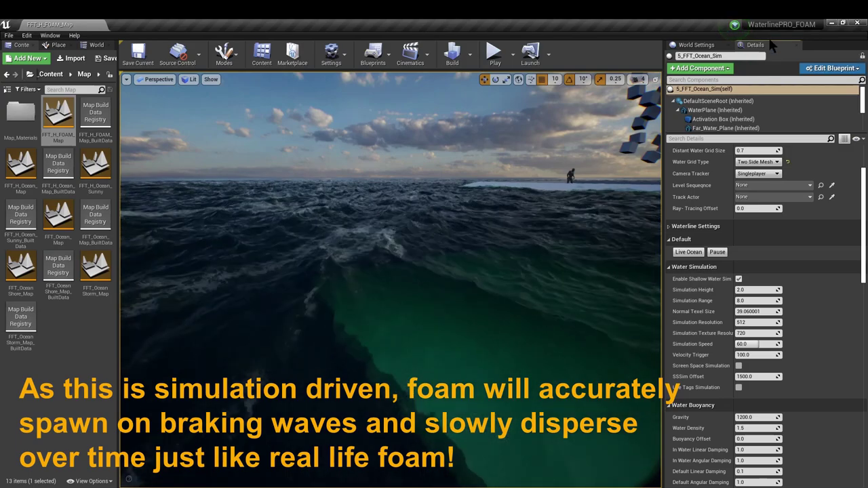
Float the ocean Details panel top-right over a full-screen viewport, scrolled to Use Foam
{"action": "mouse_move", "coordinate": [759, 44]}
{"action": "left_mouse_down"}
{"action": "mouse_move", "coordinate": [593, 116]}
{"action": "mouse_move", "coordinate": [579, 178]}
{"action": "left_mouse_up"}
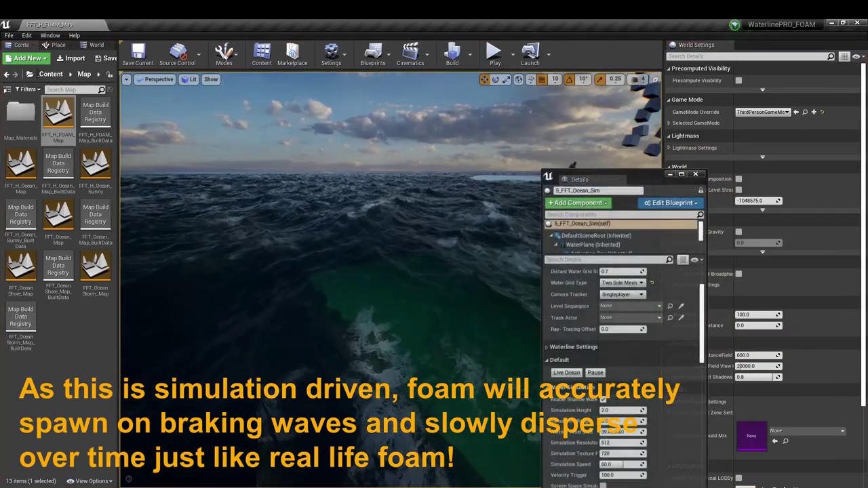
{"action": "key", "text": "F11"}
{"action": "left_click_drag", "start_coordinate": [670, 174], "coordinate": [789, 61]}
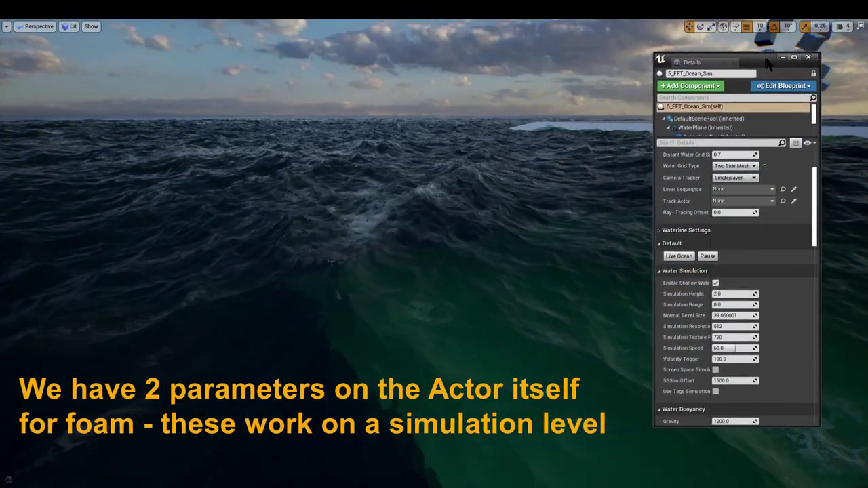
{"action": "scroll", "coordinate": [819, 192], "scroll_direction": "down", "scroll_amount": 4}
{"action": "scroll", "coordinate": [810, 230], "scroll_direction": "down", "scroll_amount": 4}
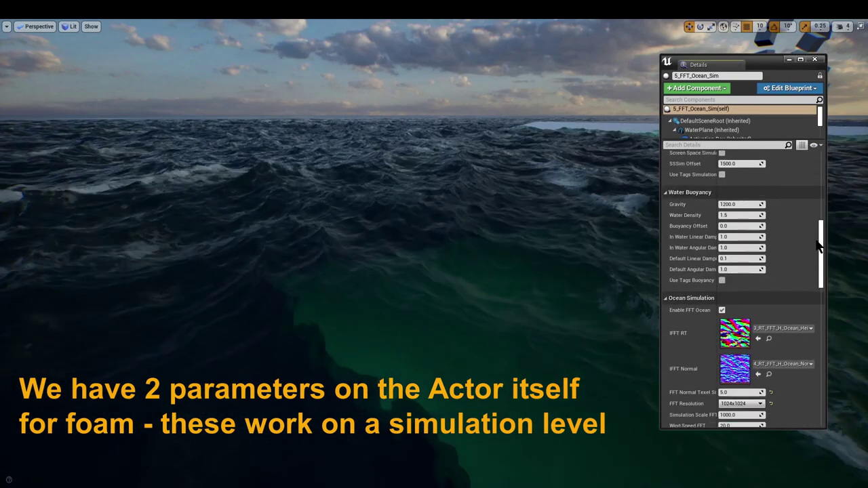
{"action": "scroll", "coordinate": [800, 275], "scroll_direction": "down", "scroll_amount": 1}
{"action": "scroll", "coordinate": [800, 275], "scroll_direction": "down", "scroll_amount": 5}
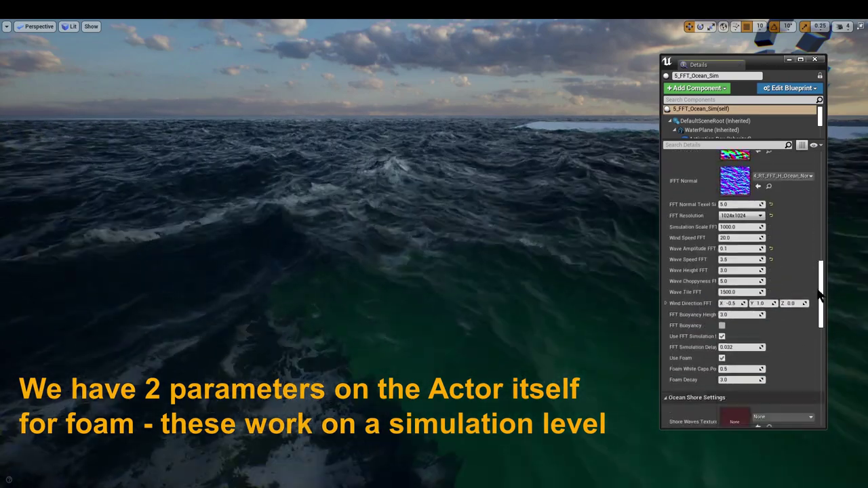
{"action": "scroll", "coordinate": [739, 285], "scroll_direction": "down", "scroll_amount": 2}
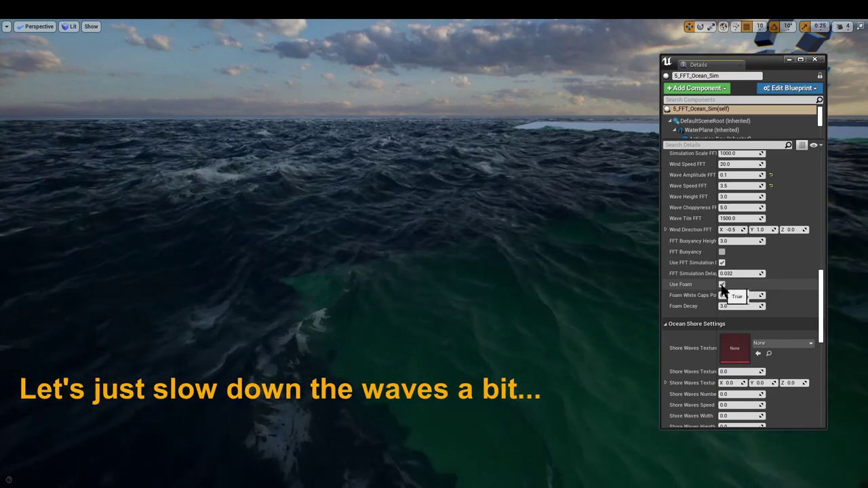
Compare Use Foam off and on, then lower Wave Speed FFT to 2.0
{"action": "left_click", "coordinate": [721, 284]}
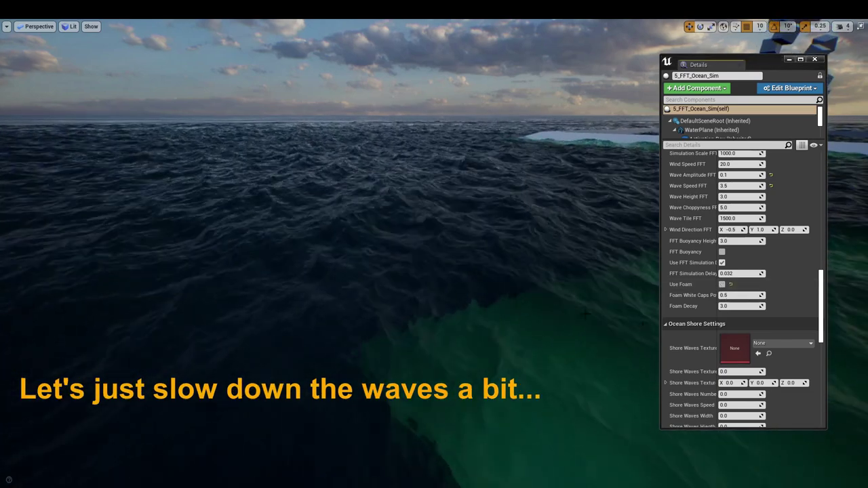
{"action": "left_click", "coordinate": [721, 284]}
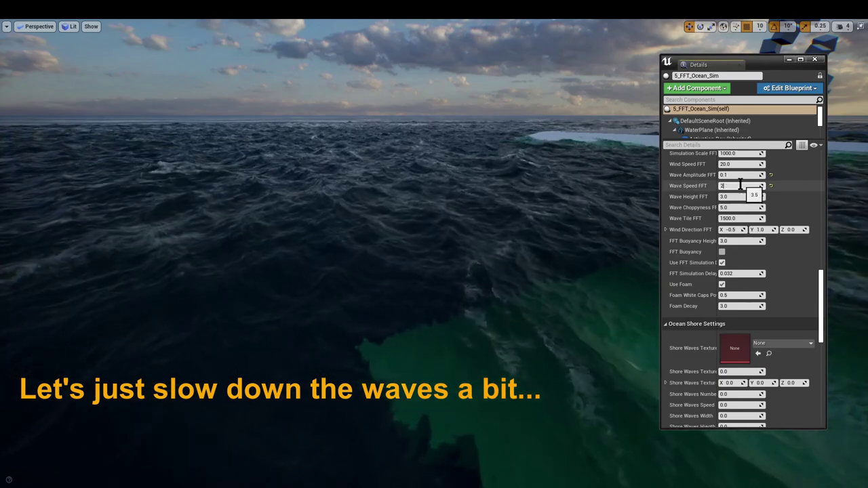
{"action": "left_click_drag", "start_coordinate": [737, 187], "coordinate": [718, 187]}
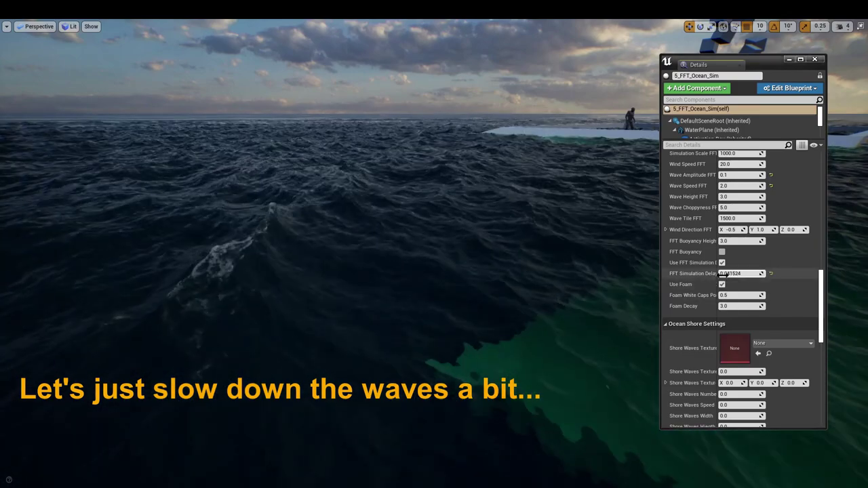
Set FFT Simulation Delay Amount to 0.032 and widen the property name column
{"action": "left_click", "coordinate": [739, 273]}
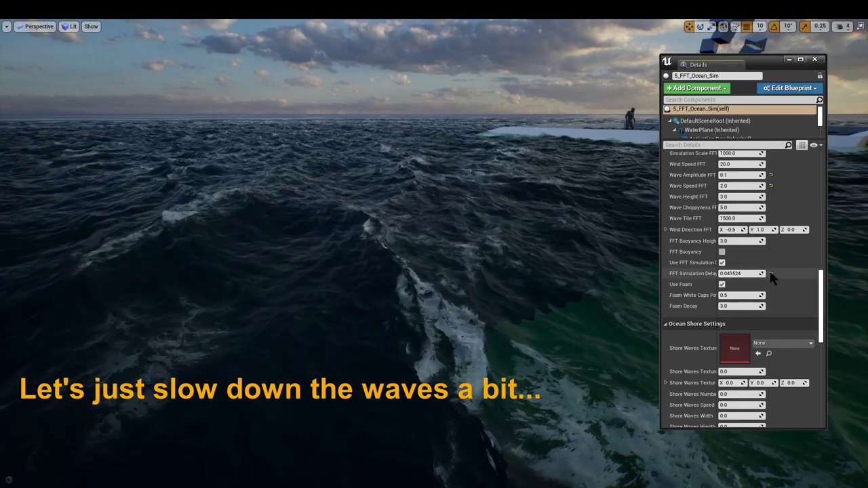
{"action": "type", "text": "0.032"}
{"action": "key", "text": "Return"}
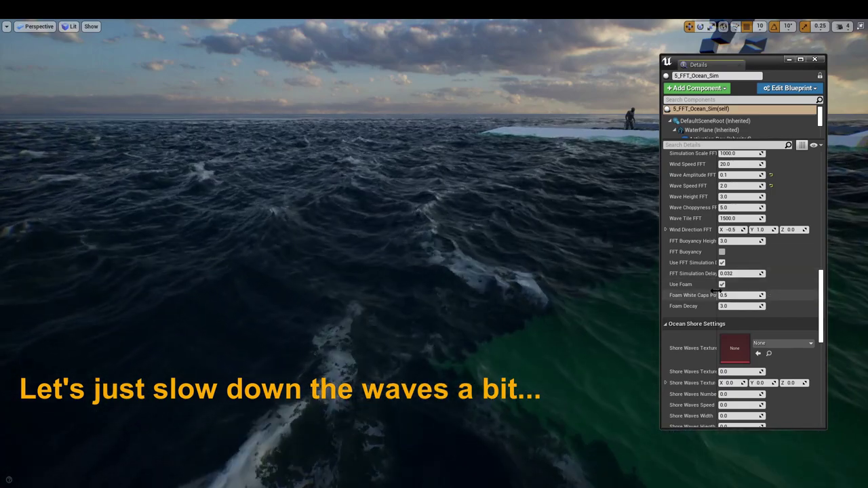
{"action": "left_click_drag", "start_coordinate": [714, 292], "coordinate": [737, 294]}
Try Foam White Caps Power at 1.0 and 10 and Foam Decay at 10
{"action": "type", "text": "1.0"}
{"action": "key", "text": "Return"}
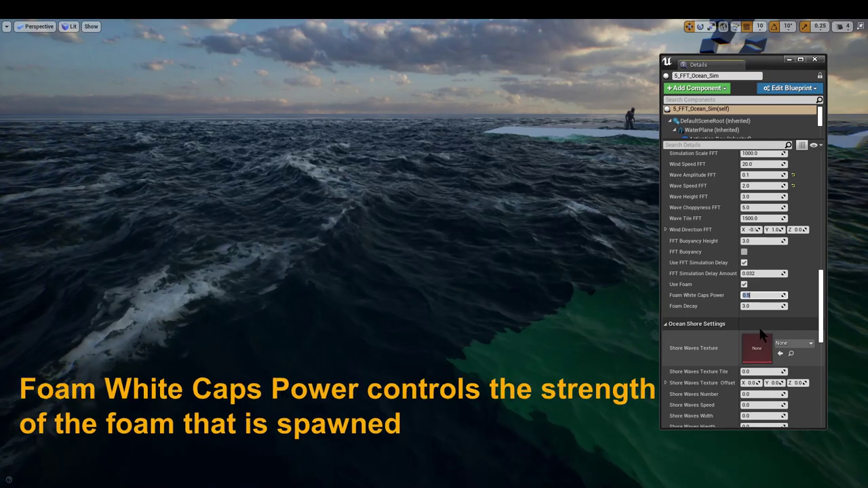
{"action": "type", "text": "10"}
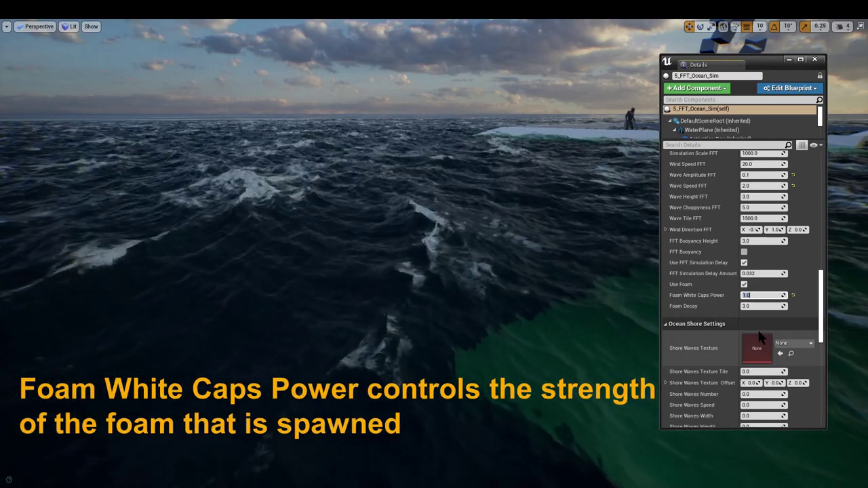
{"action": "key", "text": "Return"}
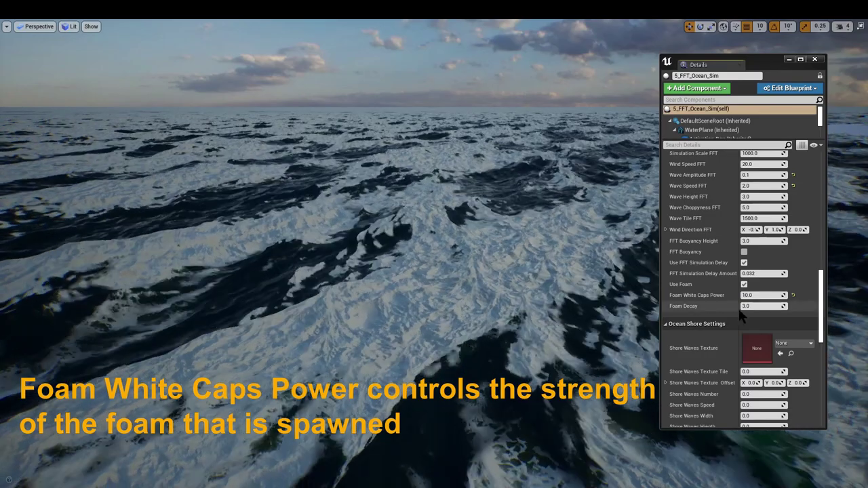
{"action": "left_click", "coordinate": [745, 306]}
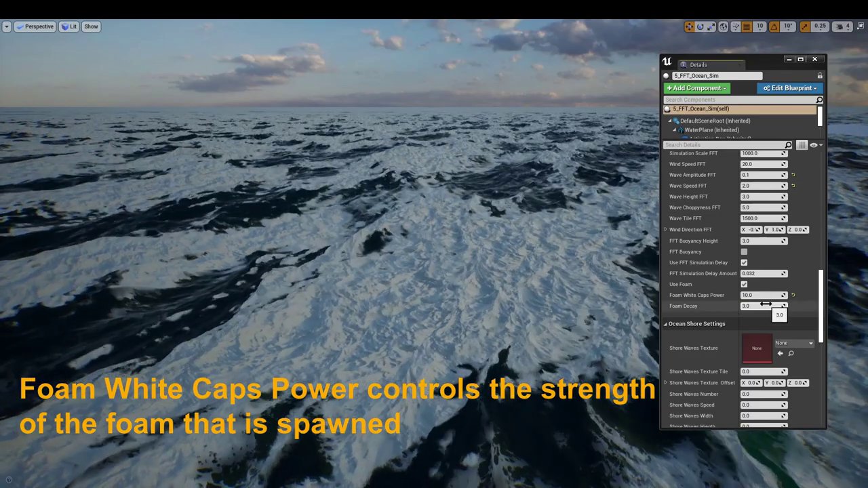
{"action": "type", "text": "10"}
{"action": "key", "text": "Return"}
{"action": "mouse_move", "coordinate": [501, 291]}
{"action": "right_mouse_down"}
{"action": "mouse_move", "coordinate": [501, 352]}
{"action": "mouse_move", "coordinate": [501, 292]}
{"action": "right_mouse_up"}
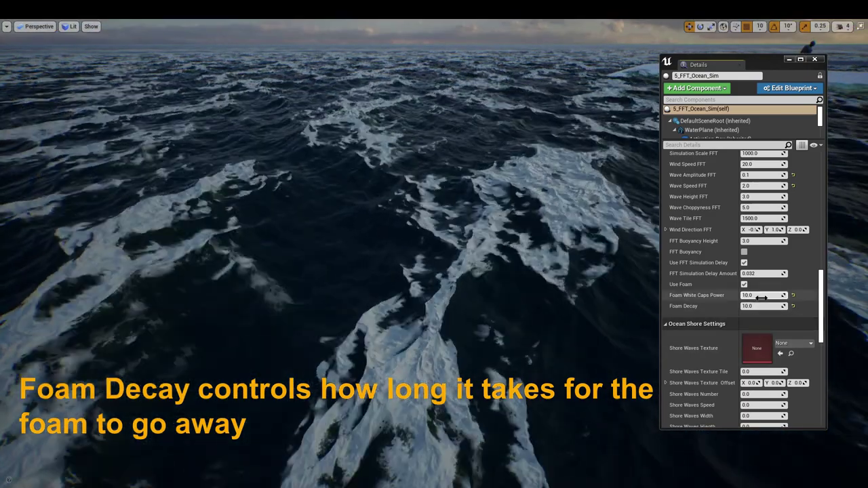
{"action": "type", "text": "1"}
{"action": "key", "text": "Return"}
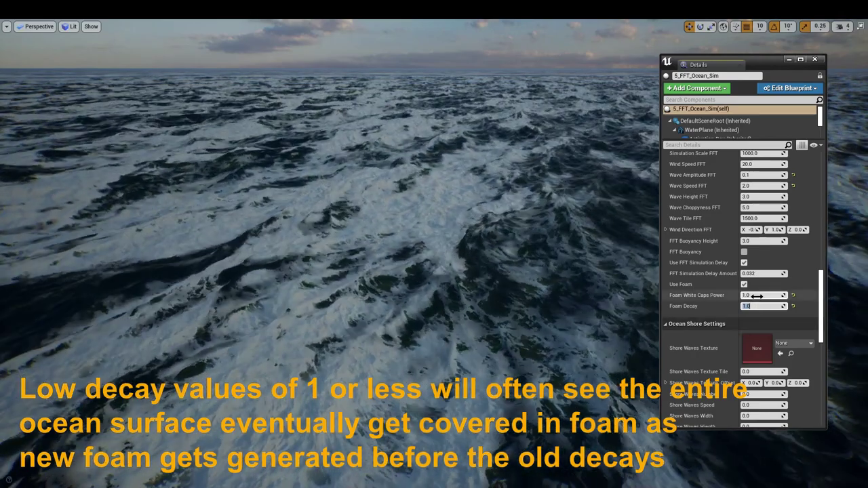
Try whitecap power 0.1, then reset Foam White Caps Power to 0.5 and Foam Decay to 3.0
{"action": "left_click", "coordinate": [754, 295]}
{"action": "type", "text": "0.1"}
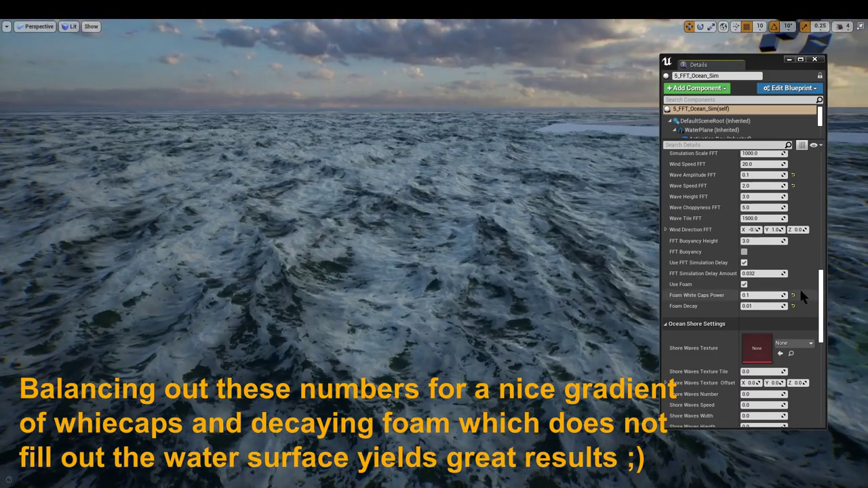
{"action": "left_click", "coordinate": [792, 295]}
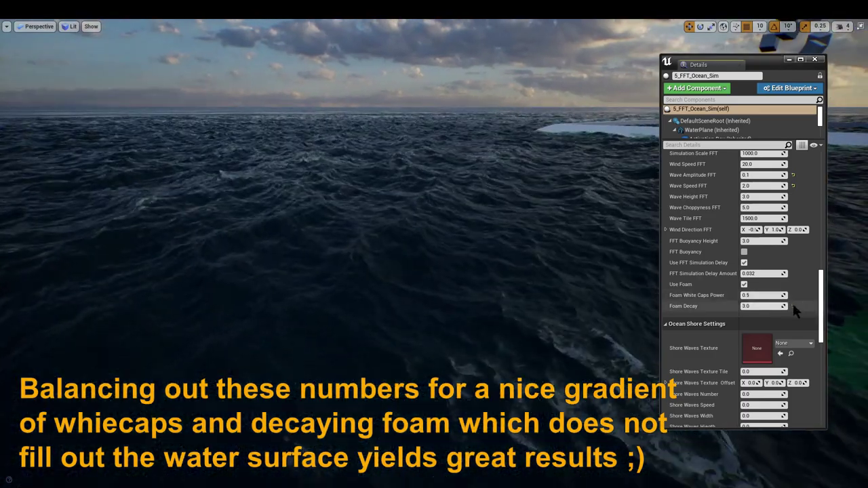
{"action": "left_click", "coordinate": [793, 307]}
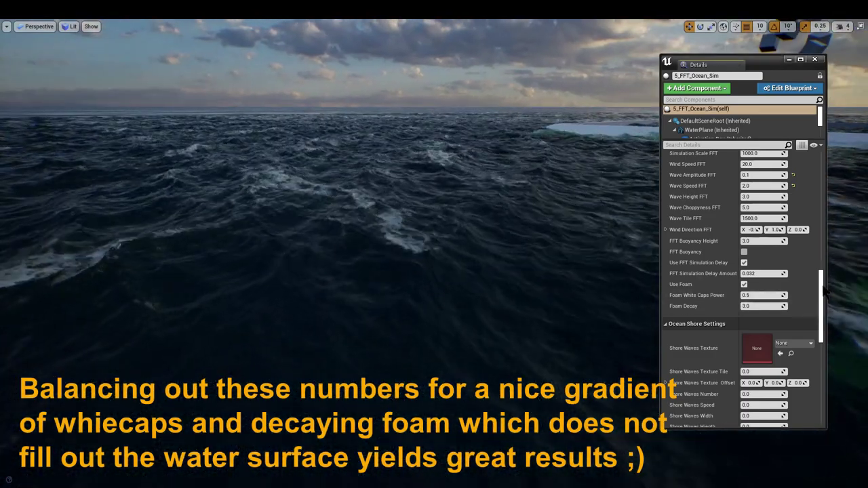
{"action": "left_click_drag", "start_coordinate": [822, 288], "coordinate": [821, 278]}
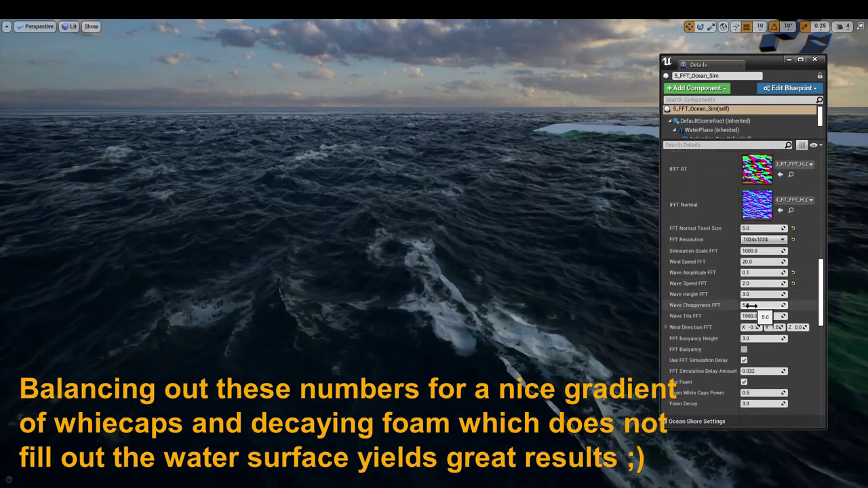
Lower Wave Choppyness FFT to 2.0, adjust Wave Height FFT, then reset both to 5.0 and 3.0
{"action": "left_click", "coordinate": [751, 306]}
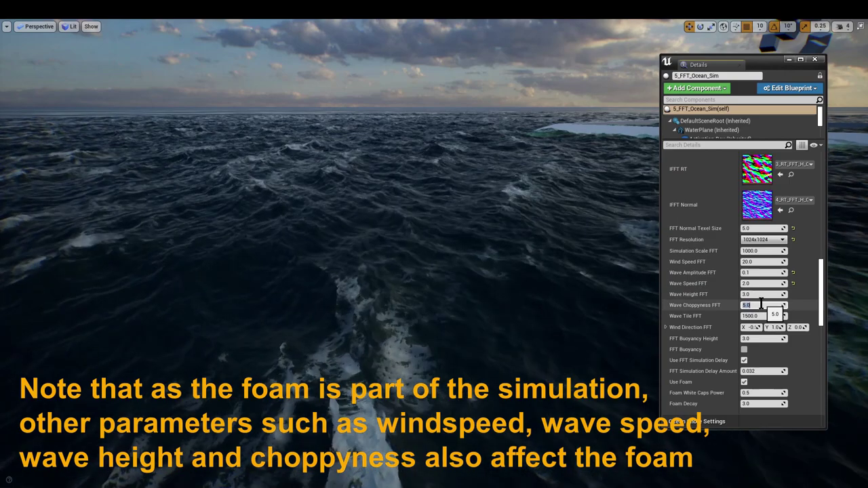
{"action": "type", "text": "2"}
{"action": "key", "text": "Return"}
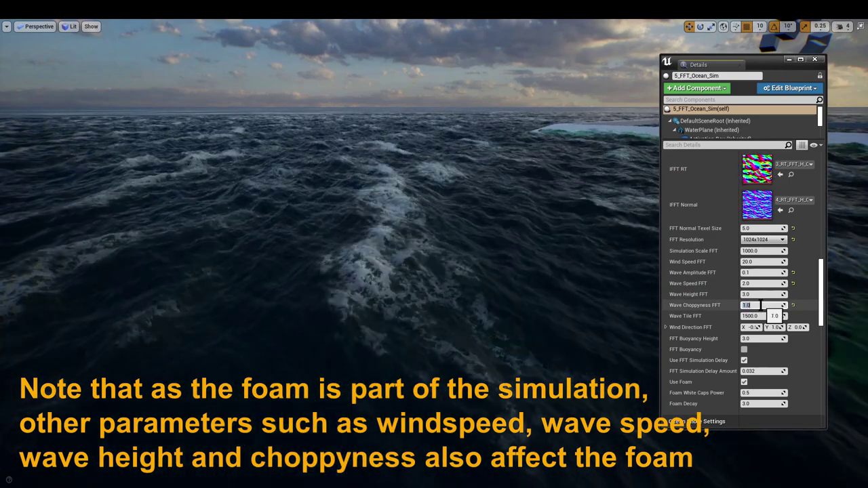
{"action": "left_click", "coordinate": [756, 294]}
{"action": "type", "text": "1"}
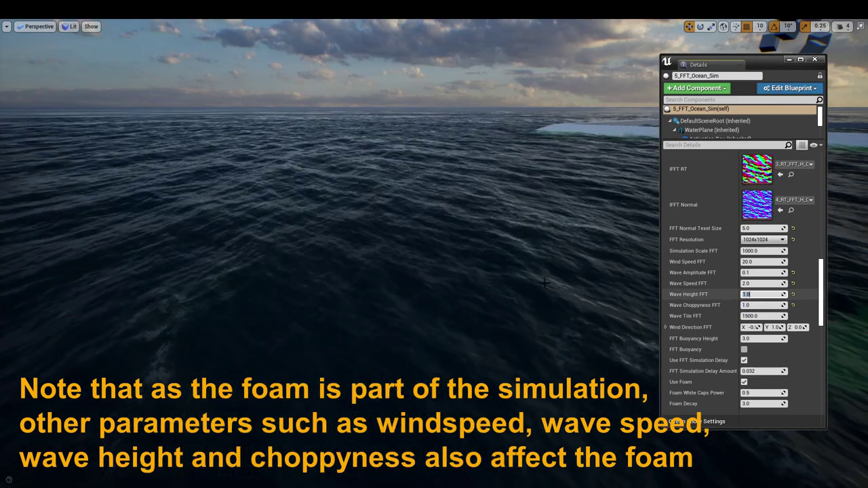
{"action": "right_click_drag", "start_coordinate": [545, 283], "coordinate": [529, 283]}
{"action": "right_click_drag", "start_coordinate": [649, 301], "coordinate": [705, 300]}
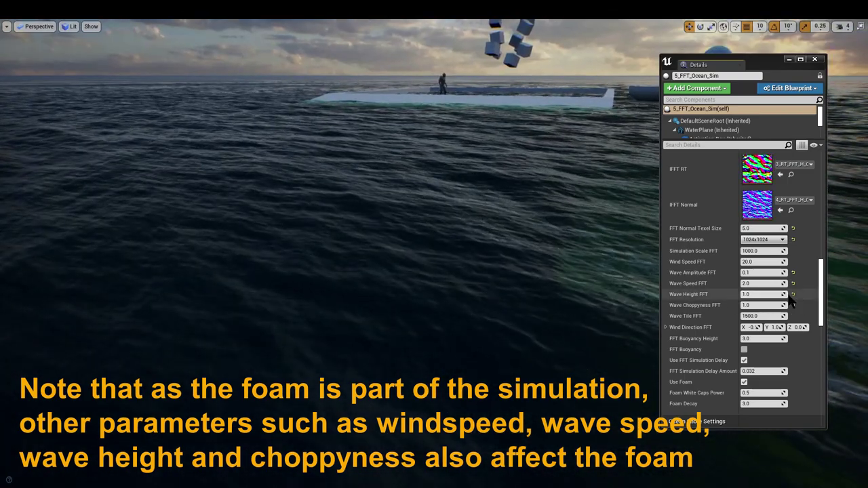
{"action": "left_click", "coordinate": [792, 295]}
{"action": "left_click", "coordinate": [793, 305]}
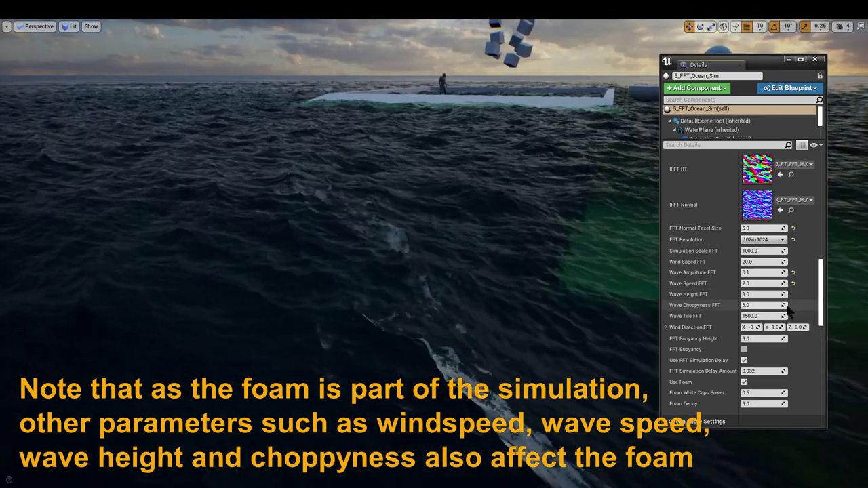
Lower Wind Speed FFT to 12.0, then set it back to 20.0
{"action": "right_click_drag", "start_coordinate": [596, 285], "coordinate": [569, 285]}
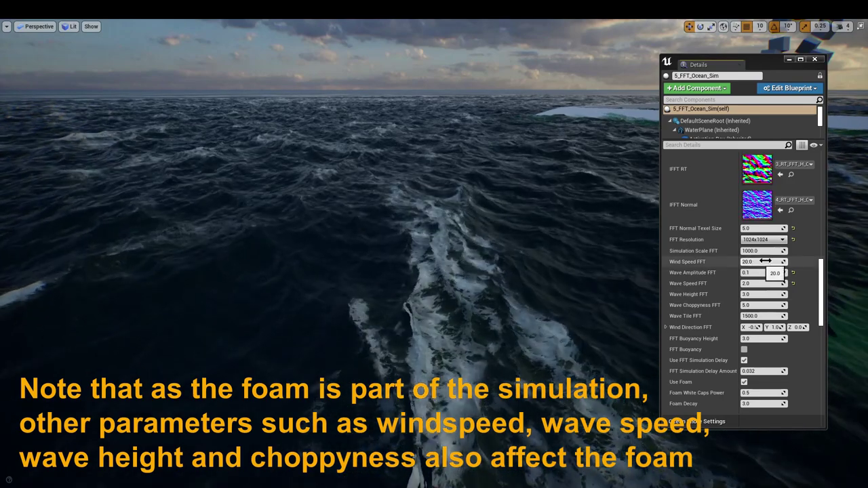
{"action": "left_click_drag", "start_coordinate": [766, 261], "coordinate": [739, 261]}
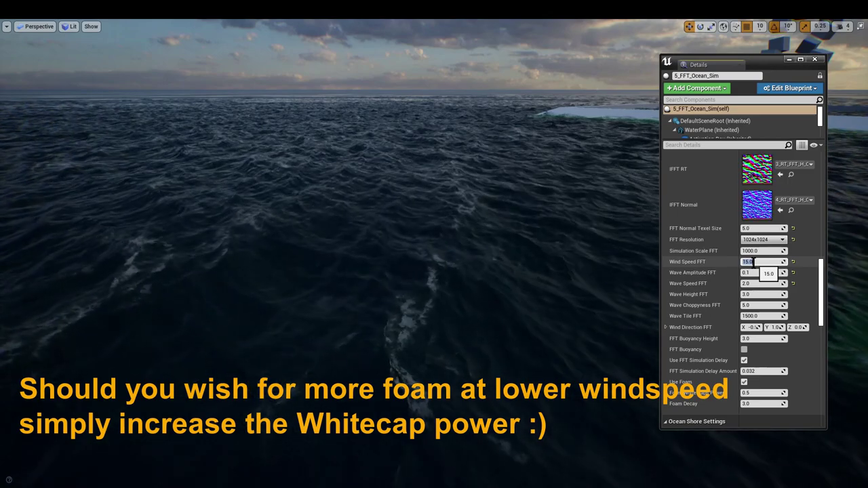
{"action": "type", "text": "0"}
{"action": "key", "text": "Return"}
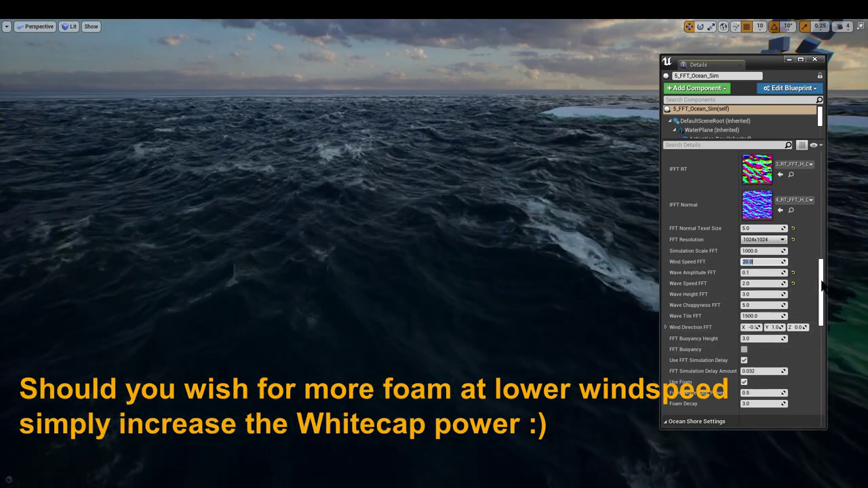
{"action": "left_click_drag", "start_coordinate": [821, 291], "coordinate": [825, 169]}
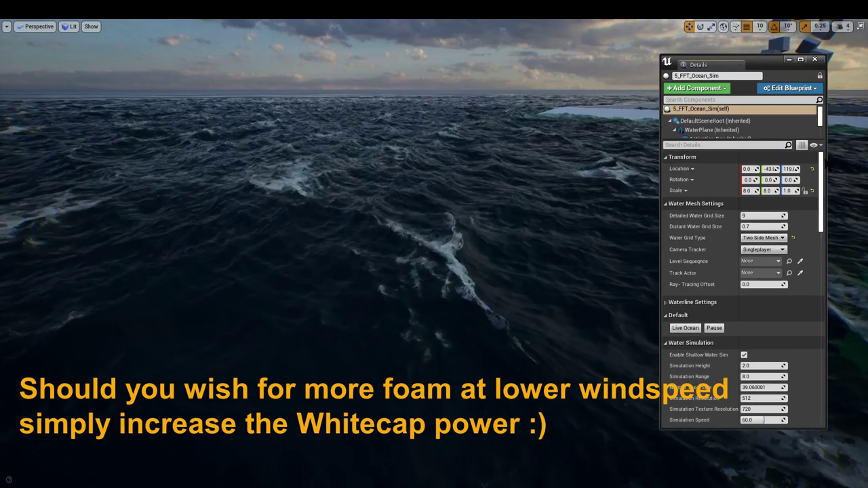
Open the ocean's surface material instance and place its window beside the actor settings
{"action": "left_click", "coordinate": [665, 303]}
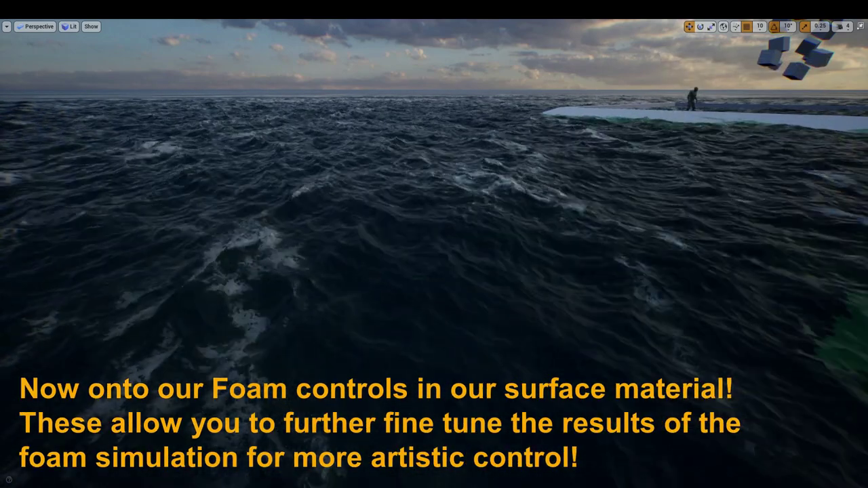
{"action": "left_click_drag", "start_coordinate": [318, 423], "coordinate": [320, 430]}
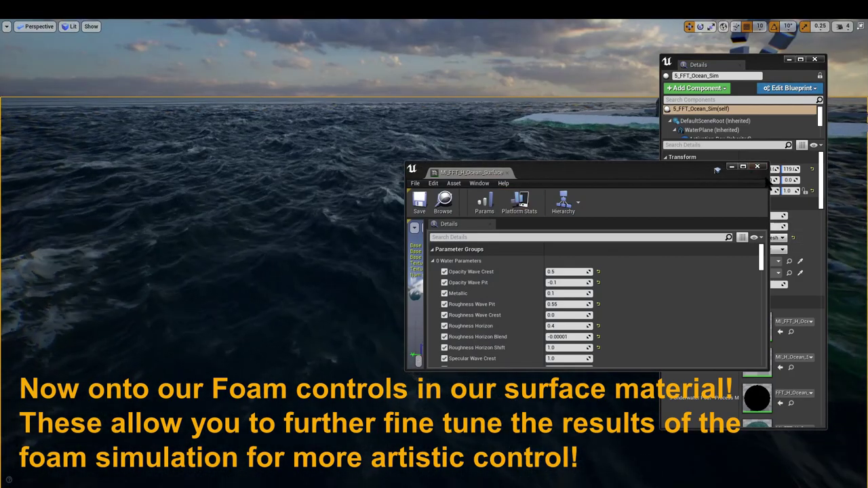
{"action": "left_click_drag", "start_coordinate": [768, 167], "coordinate": [573, 166]}
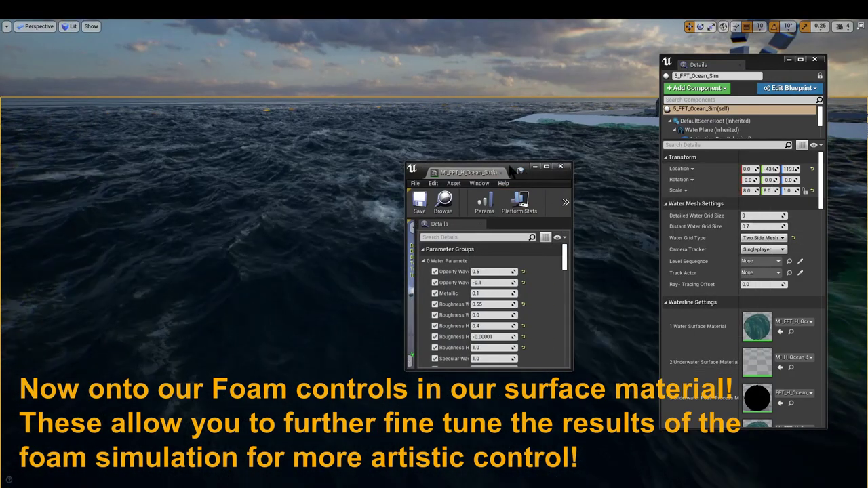
{"action": "left_click_drag", "start_coordinate": [511, 169], "coordinate": [701, 76]}
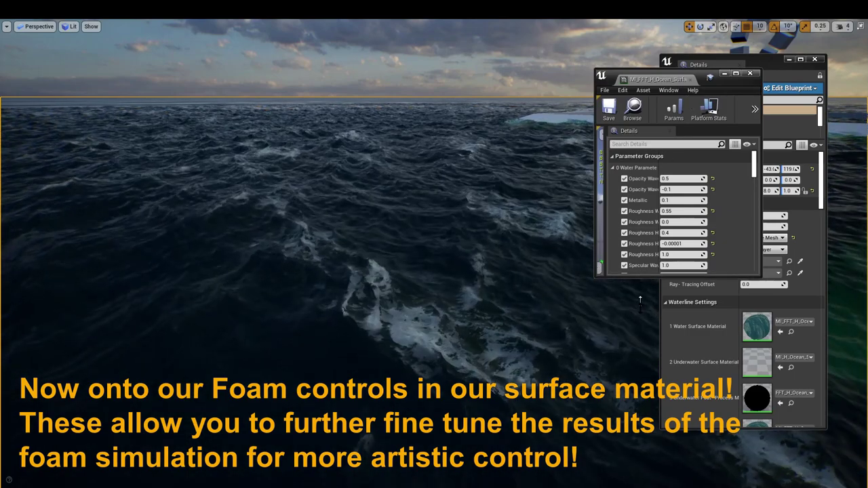
{"action": "left_click_drag", "start_coordinate": [640, 300], "coordinate": [639, 444]}
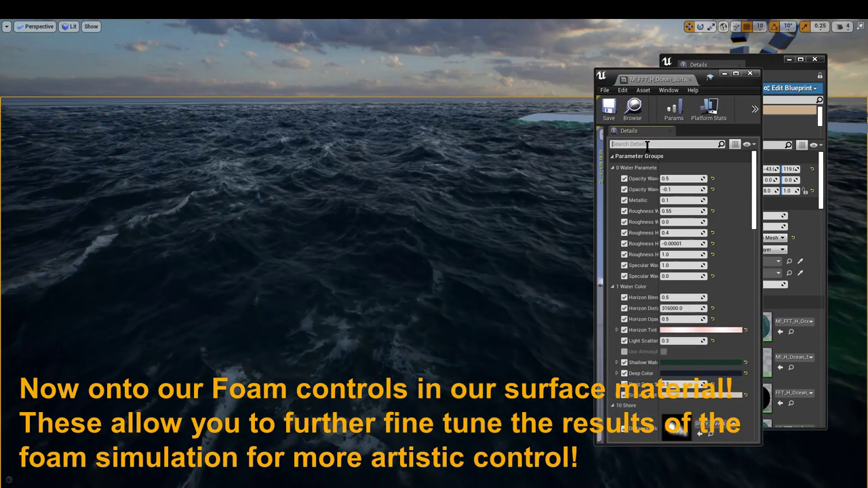
Filter the material parameters by 'foam' and uncheck Use Foam
{"action": "left_click", "coordinate": [646, 144]}
{"action": "type", "text": "foam"}
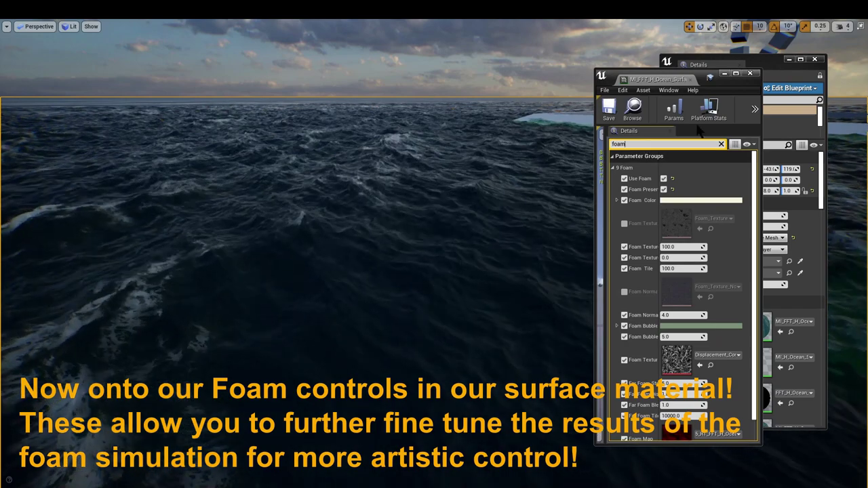
{"action": "left_click", "coordinate": [663, 179]}
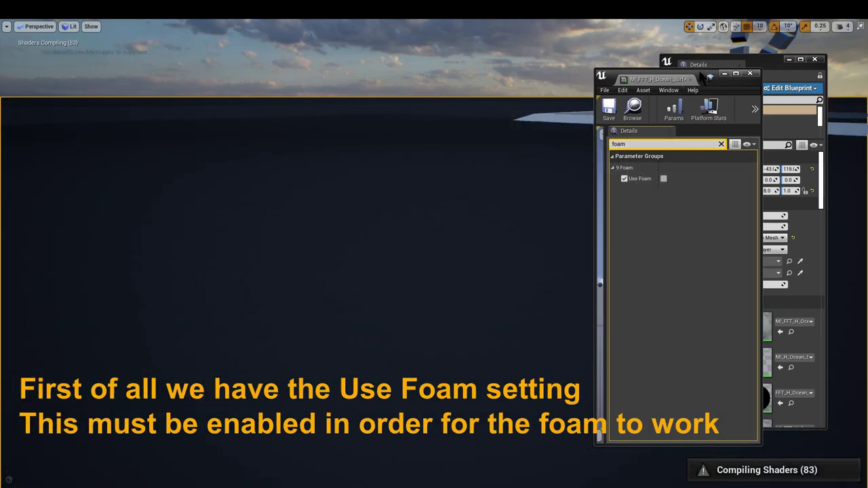
Filter actor settings by 'foa' and re-enable Use Foam in the actor and MI_FFT_H_Ocean_Surface
{"action": "left_click_drag", "start_coordinate": [702, 77], "coordinate": [595, 63]}
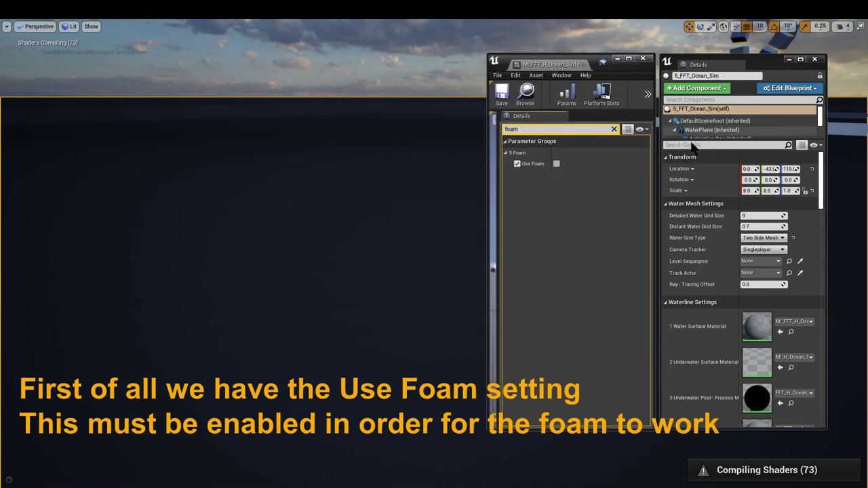
{"action": "left_click", "coordinate": [691, 145]}
{"action": "type", "text": "foa"}
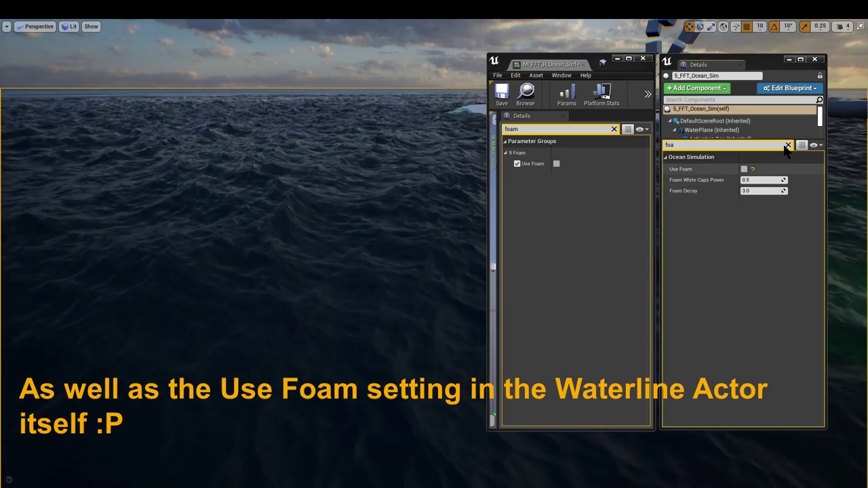
{"action": "left_click", "coordinate": [744, 169]}
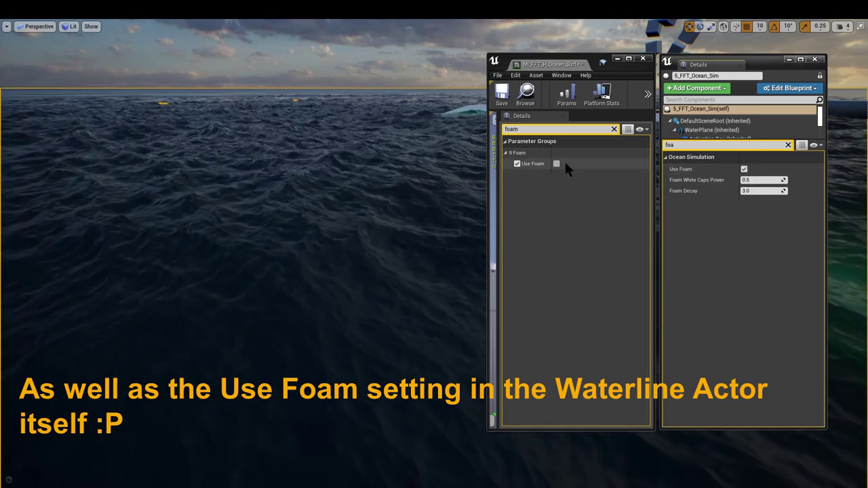
{"action": "left_click", "coordinate": [556, 163]}
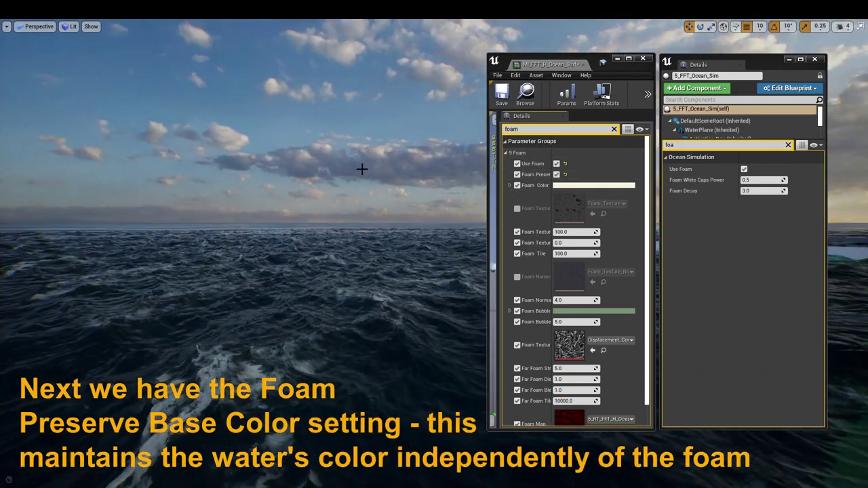
Turn off Foam Preserve Base Color on the surface material and tilt the view up to inspect
{"action": "left_click", "coordinate": [556, 174]}
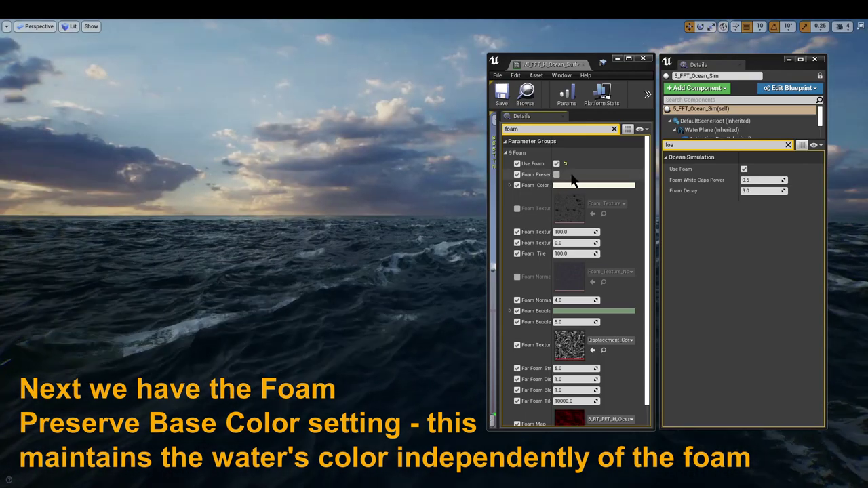
{"action": "left_click", "coordinate": [556, 175]}
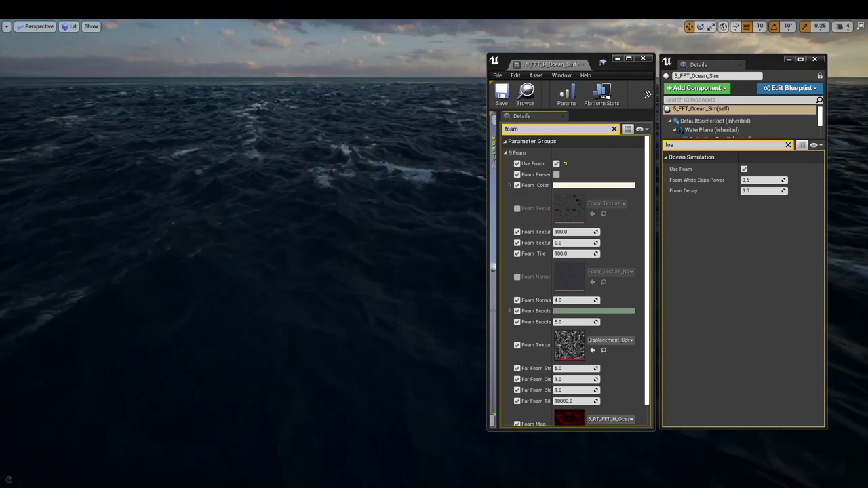
{"action": "right_click_drag", "start_coordinate": [303, 230], "coordinate": [303, 216]}
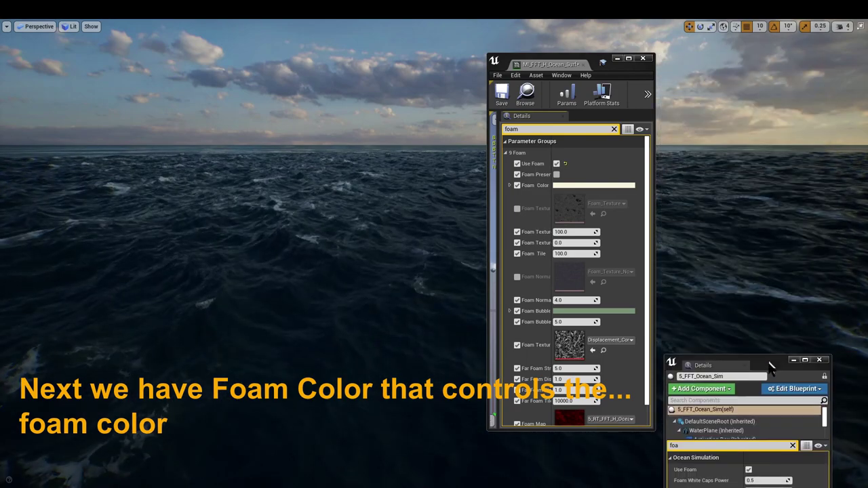
Move the Details windows aside and set the ocean Foam Color to red
{"action": "left_click_drag", "start_coordinate": [766, 63], "coordinate": [776, 460]}
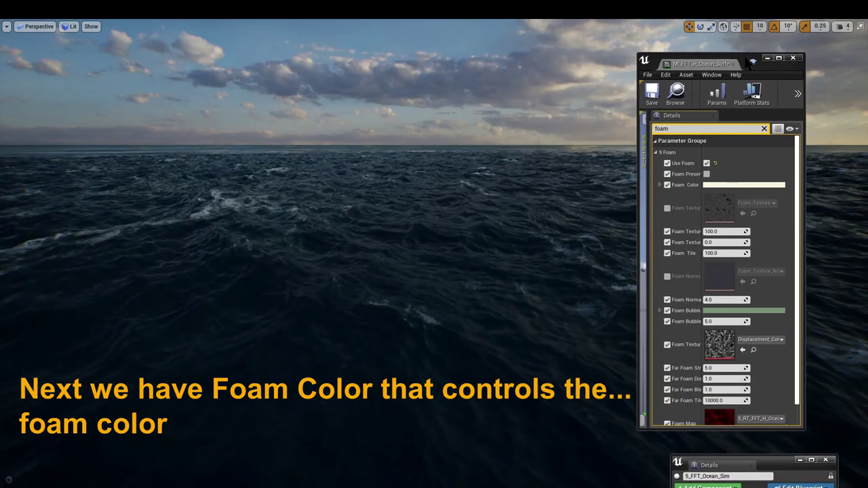
{"action": "left_click_drag", "start_coordinate": [602, 64], "coordinate": [775, 61]}
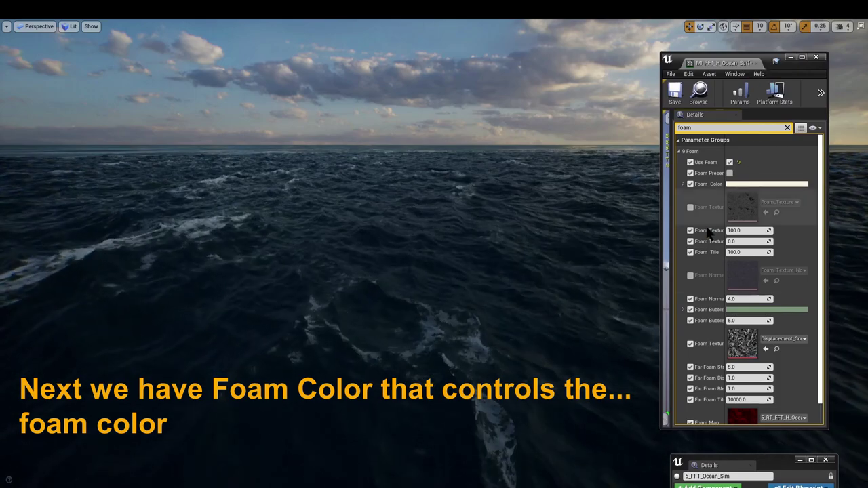
{"action": "left_click", "coordinate": [741, 185]}
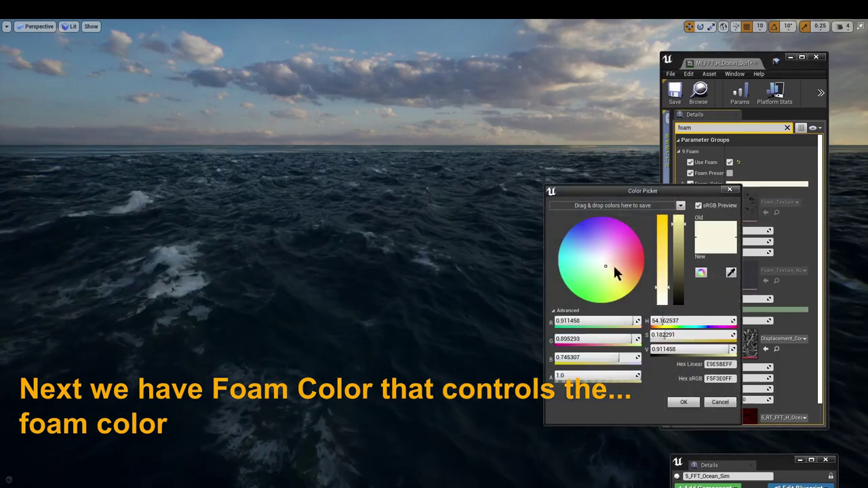
{"action": "left_click_drag", "start_coordinate": [613, 264], "coordinate": [644, 255]}
{"action": "left_click", "coordinate": [686, 403]}
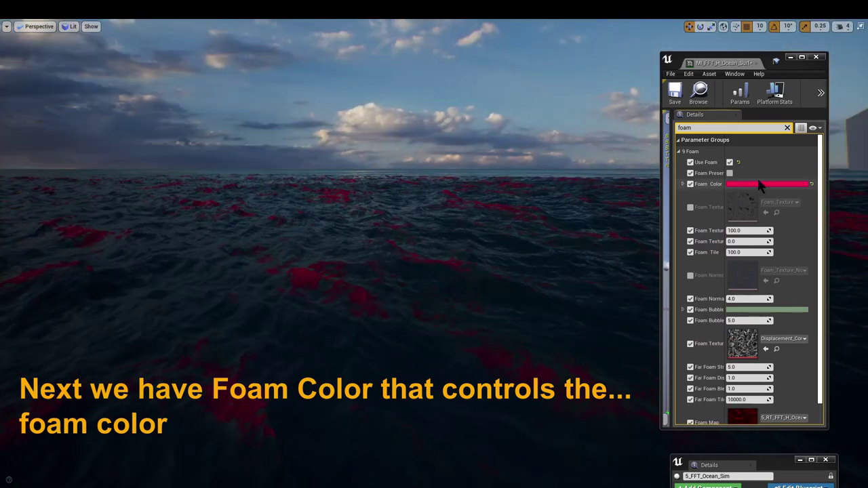
Try pure white foam, then reset Foam Color to its default cream-white
{"action": "left_click", "coordinate": [757, 182]}
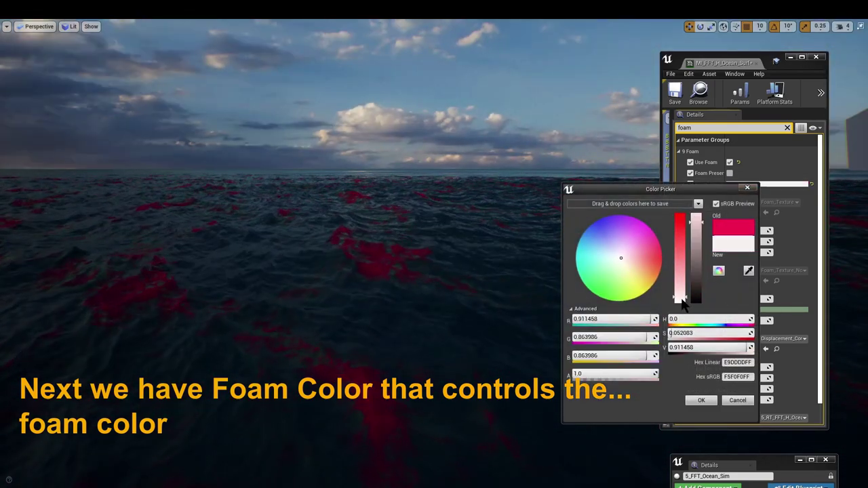
{"action": "left_click", "coordinate": [701, 400]}
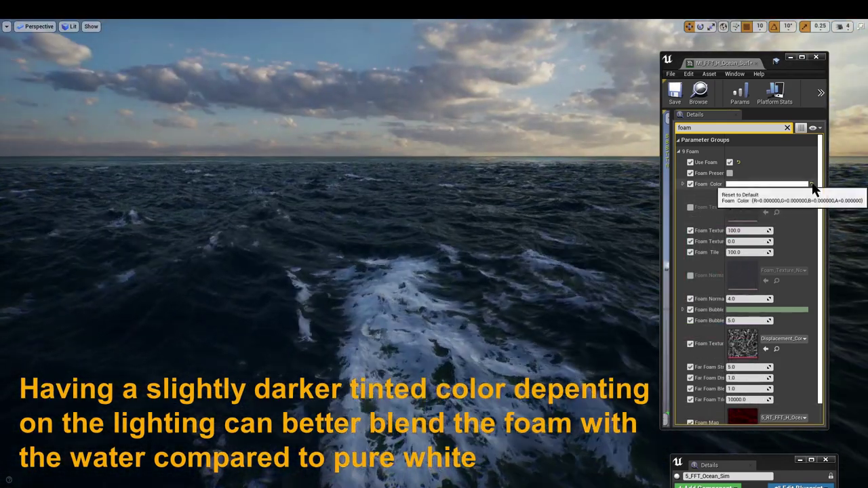
{"action": "left_click", "coordinate": [812, 185]}
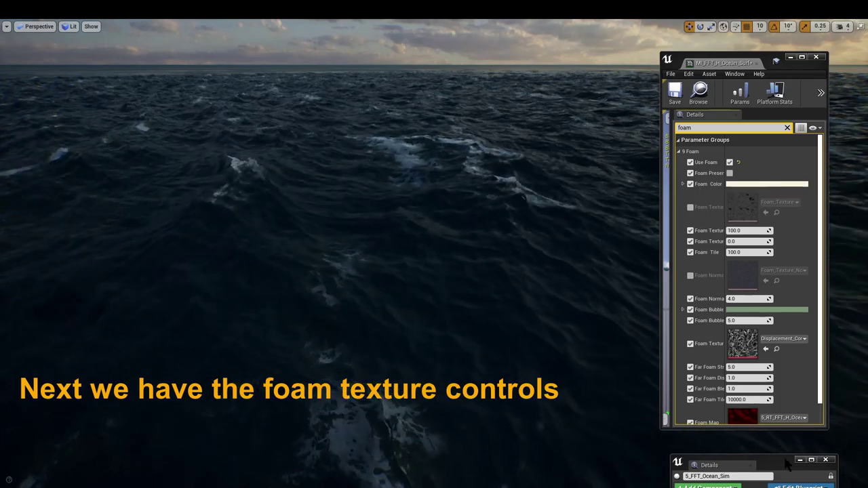
Preview Foam Texture Strength near 85, widen the name column, then reset strength to 100
{"action": "left_click_drag", "start_coordinate": [786, 463], "coordinate": [779, 140]}
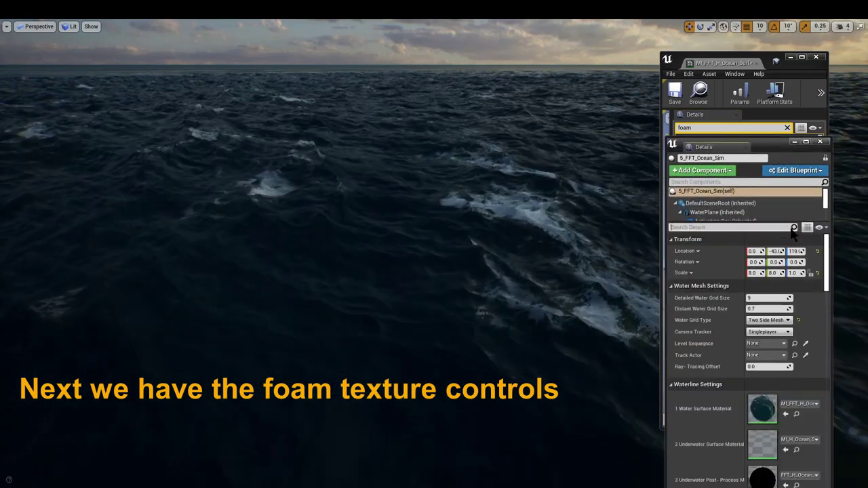
{"action": "scroll", "coordinate": [760, 271], "scroll_direction": "down", "scroll_amount": 3}
{"action": "scroll", "coordinate": [753, 285], "scroll_direction": "down", "scroll_amount": 3}
{"action": "scroll", "coordinate": [746, 291], "scroll_direction": "down", "scroll_amount": 3}
{"action": "scroll", "coordinate": [744, 293], "scroll_direction": "down", "scroll_amount": 3}
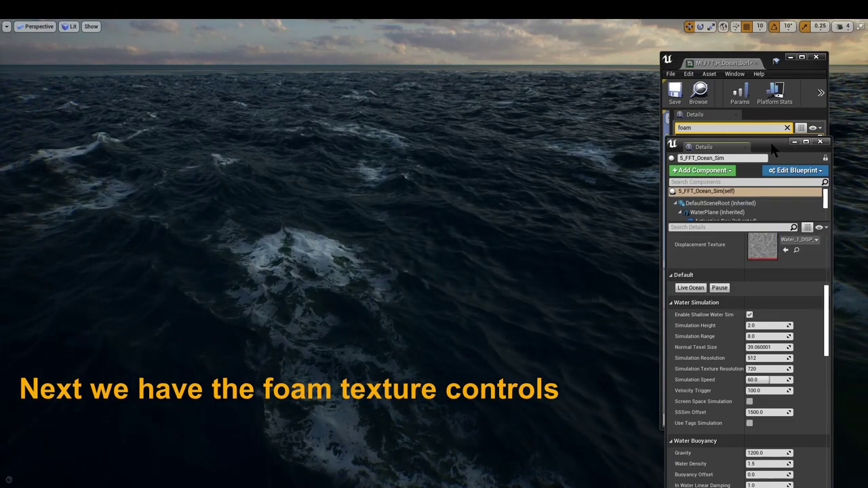
{"action": "left_click_drag", "start_coordinate": [770, 145], "coordinate": [768, 445]}
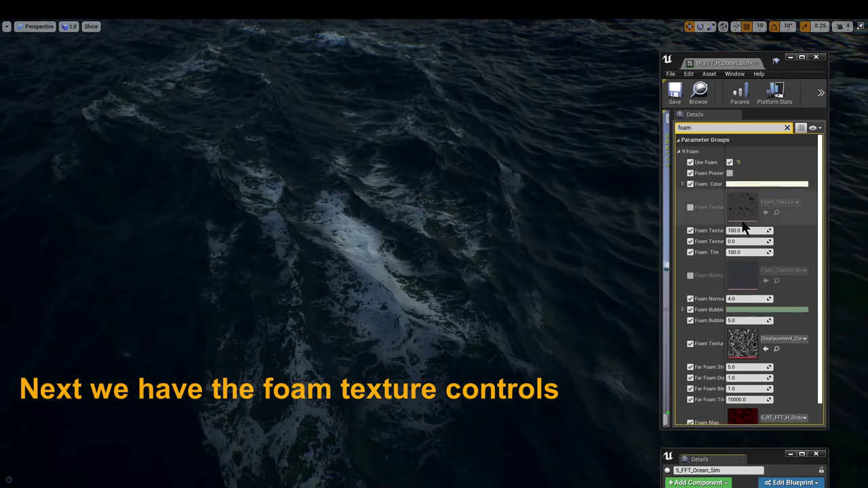
{"action": "left_click_drag", "start_coordinate": [743, 230], "coordinate": [733, 231]}
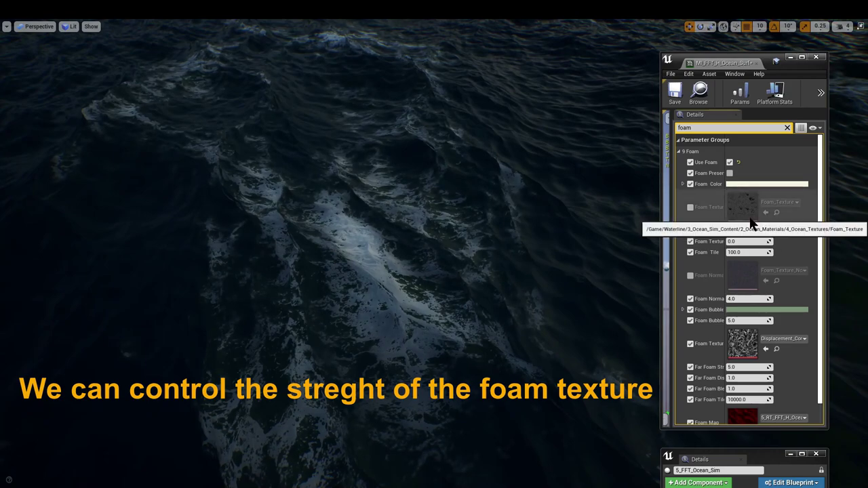
{"action": "mouse_move", "coordinate": [724, 210]}
{"action": "left_mouse_down"}
{"action": "mouse_move", "coordinate": [745, 210]}
{"action": "mouse_move", "coordinate": [752, 230]}
{"action": "left_mouse_up"}
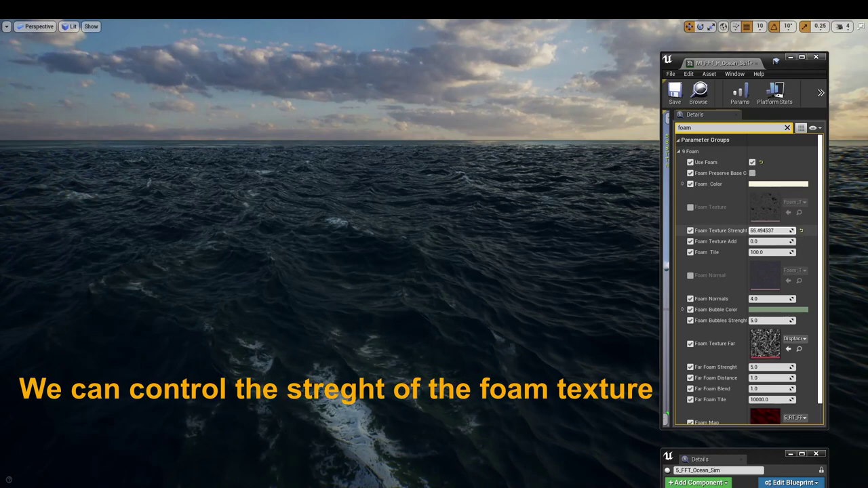
{"action": "left_click", "coordinate": [801, 229]}
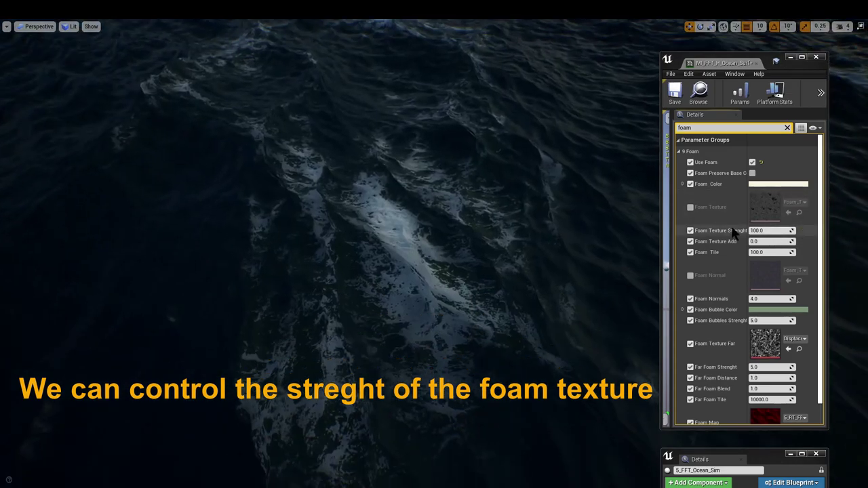
Try Foam Texture Add at 100 and lower values, then reset Add to 0 and Foam Tile to 100
{"action": "left_click_drag", "start_coordinate": [762, 242], "coordinate": [764, 240]}
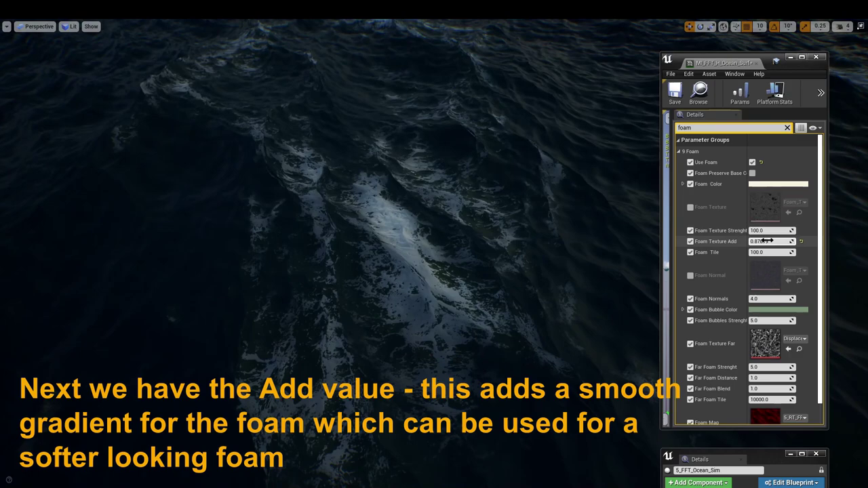
{"action": "type", "text": "0"}
{"action": "key", "text": "Return"}
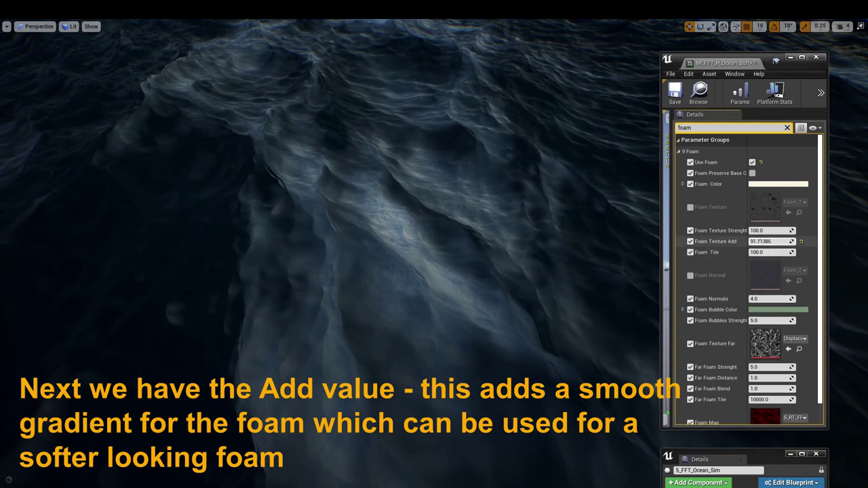
{"action": "left_click_drag", "start_coordinate": [772, 240], "coordinate": [780, 245]}
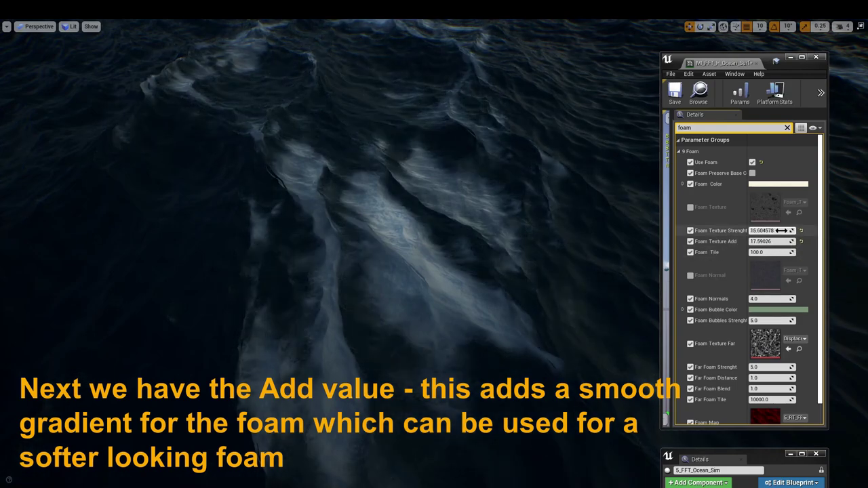
{"action": "left_click_drag", "start_coordinate": [763, 242], "coordinate": [781, 242]}
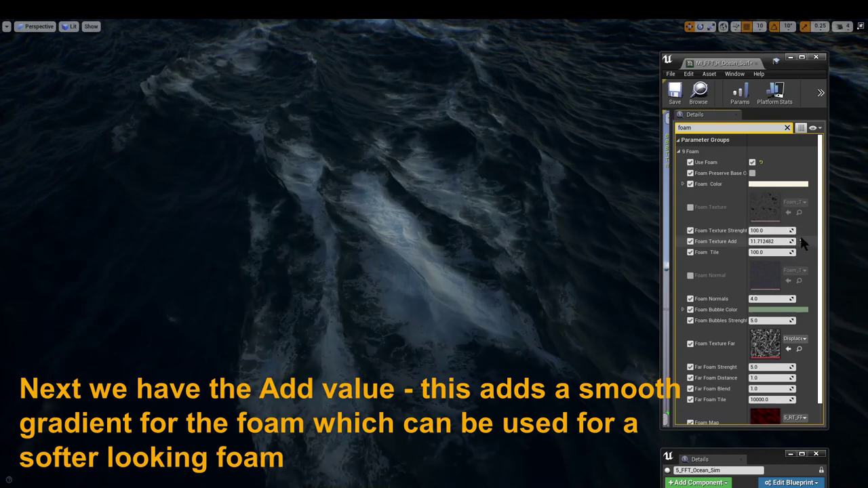
{"action": "left_click", "coordinate": [801, 237]}
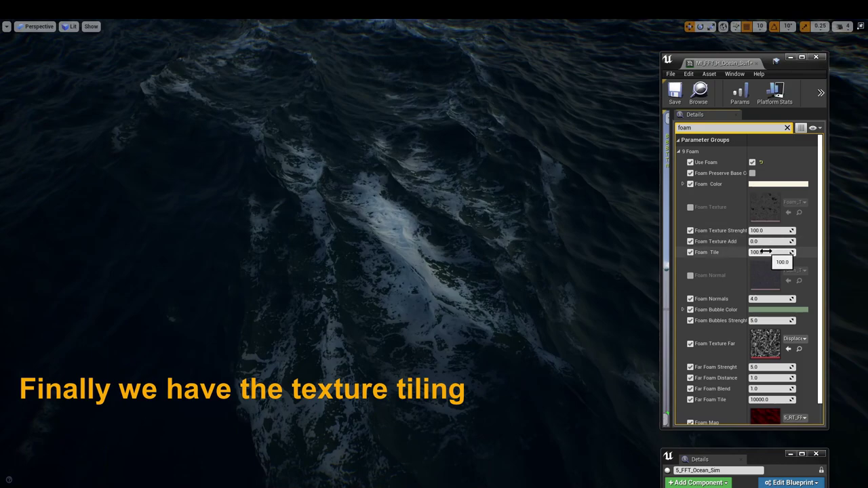
{"action": "mouse_move", "coordinate": [775, 252]}
{"action": "left_mouse_down"}
{"action": "mouse_move", "coordinate": [761, 252]}
{"action": "mouse_move", "coordinate": [777, 253]}
{"action": "left_mouse_up"}
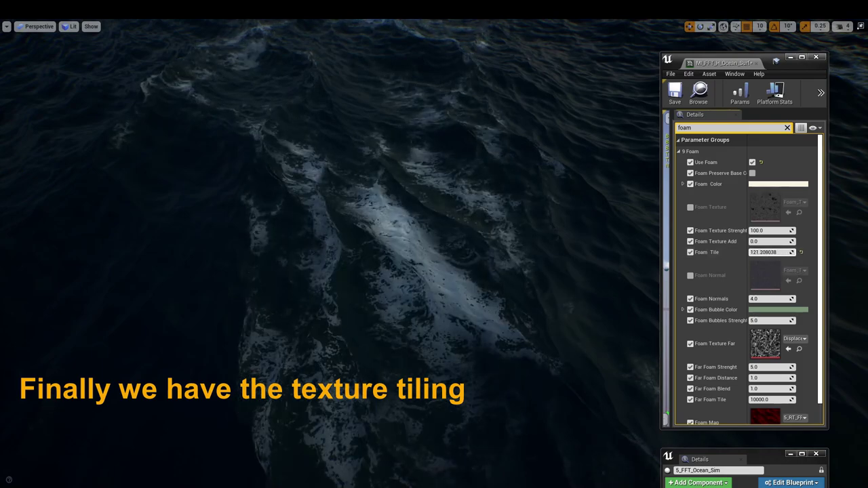
{"action": "left_click", "coordinate": [800, 253]}
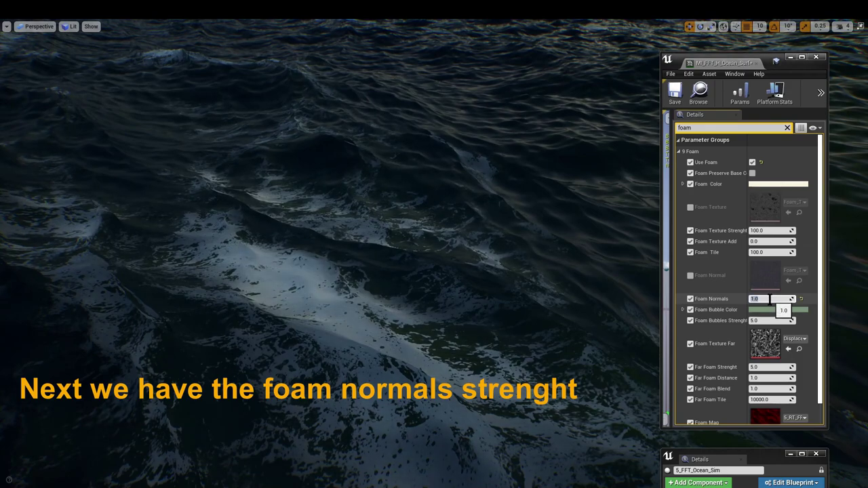
Try Foam Normals strengths of 100 and 10, then set it back to 4.0
{"action": "key", "text": "Return"}
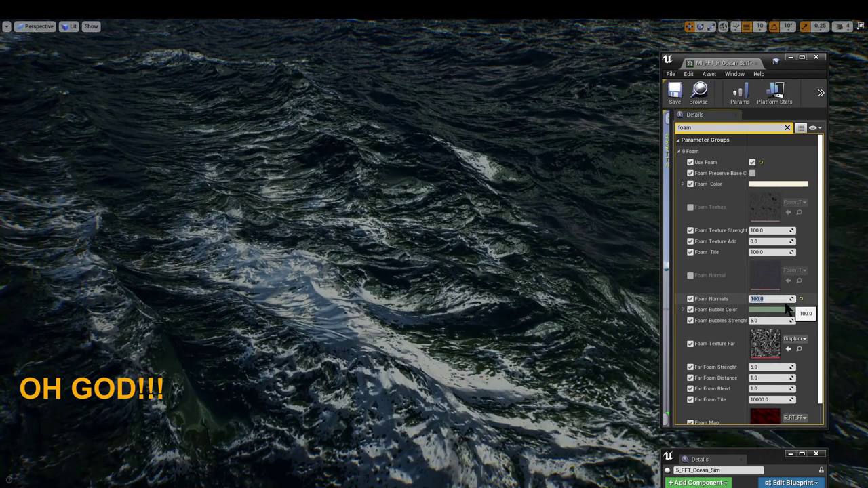
{"action": "key", "text": "Return"}
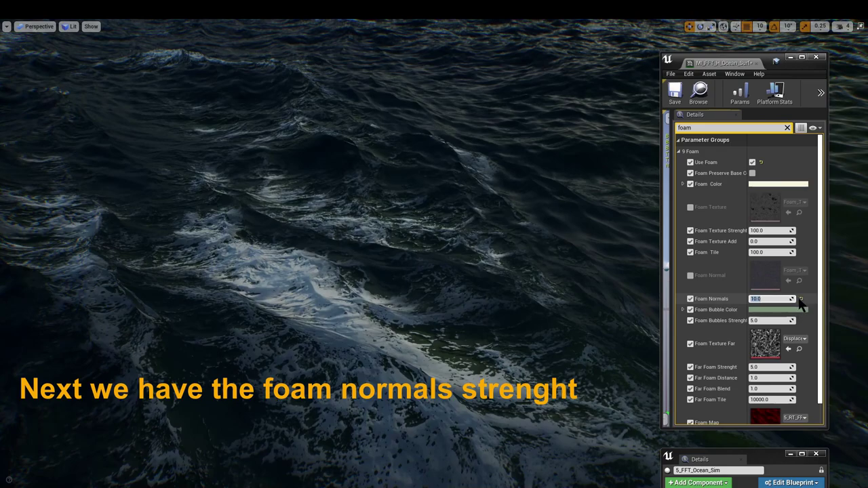
{"action": "type", "text": "4"}
{"action": "key", "text": "Return"}
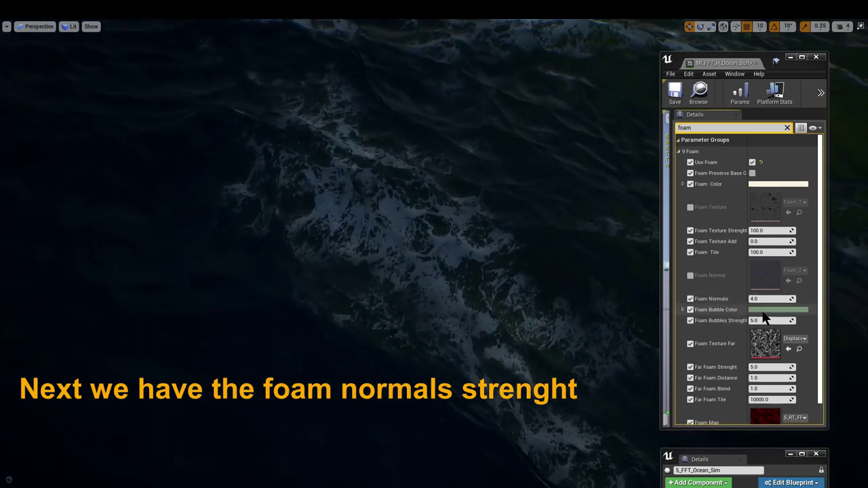
{"action": "left_click", "coordinate": [763, 310]}
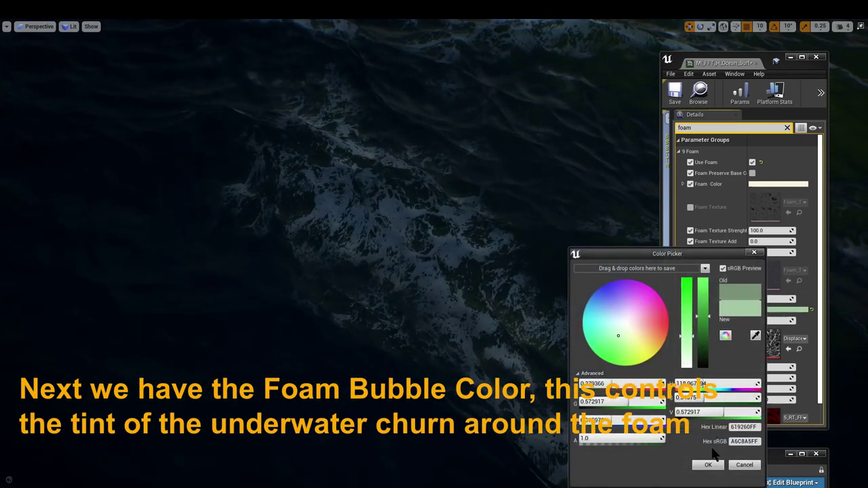
Change the Foam Bubble Color from pale green to a bright cyan-blue
{"action": "left_click", "coordinate": [716, 465]}
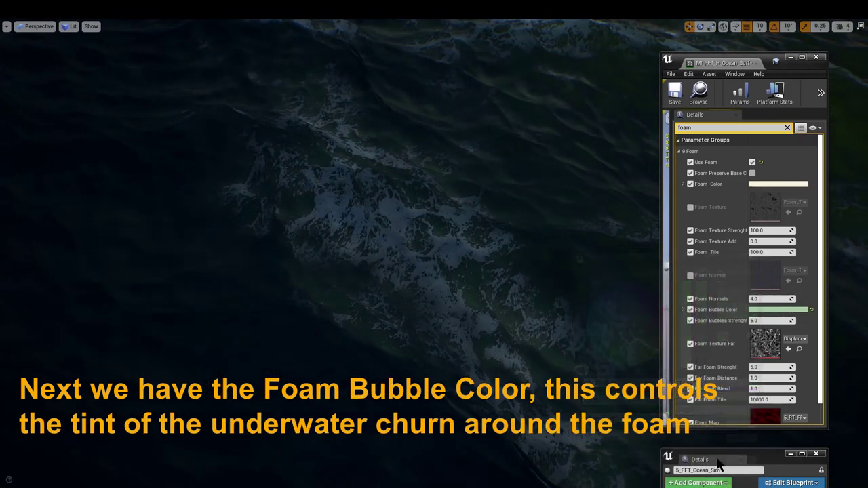
{"action": "left_click", "coordinate": [767, 312]}
{"action": "left_click", "coordinate": [703, 465]}
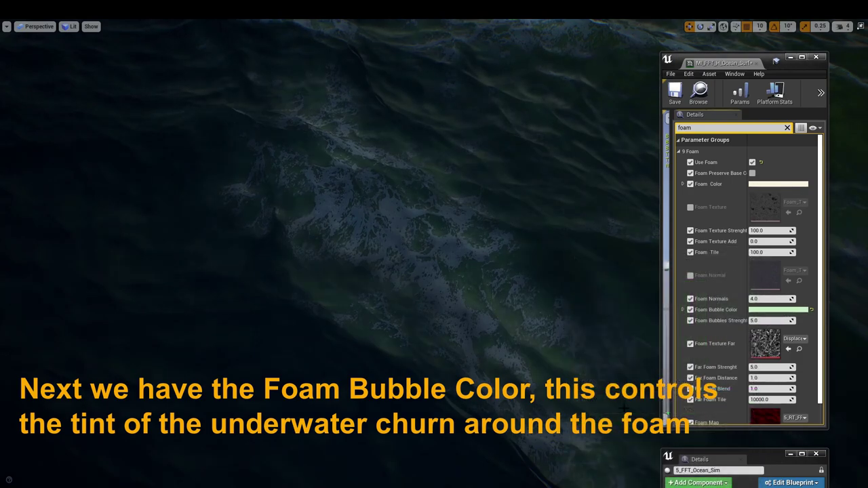
{"action": "left_click", "coordinate": [768, 311]}
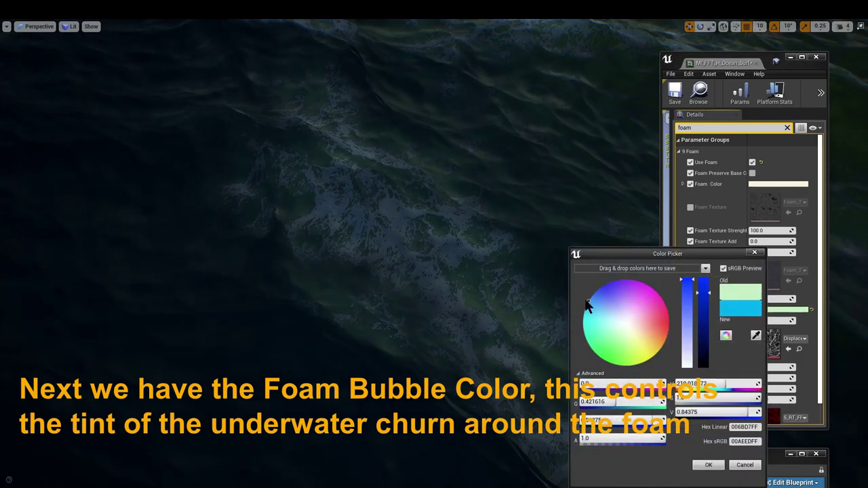
{"action": "left_click", "coordinate": [707, 466]}
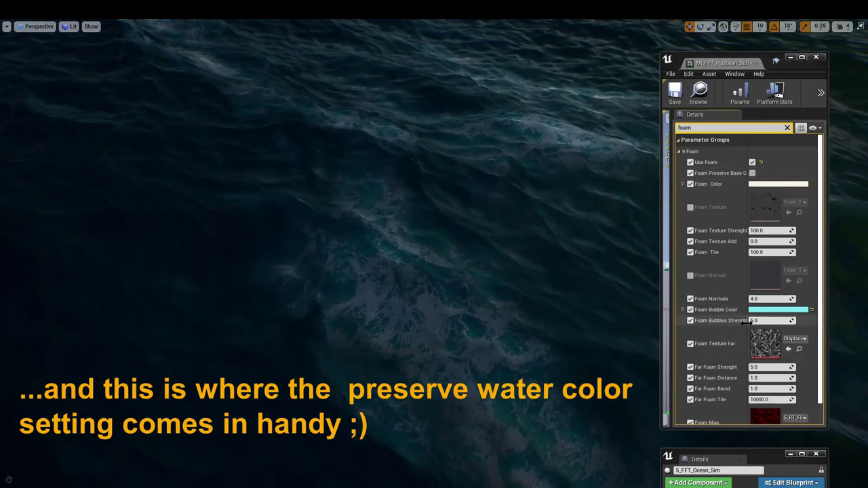
Try Foam Bubbles Strength around 2.65 and 18.5 and adjust the Foam Bubble Color
{"action": "left_click_drag", "start_coordinate": [770, 323], "coordinate": [775, 323]}
{"action": "left_click_drag", "start_coordinate": [772, 323], "coordinate": [773, 323]}
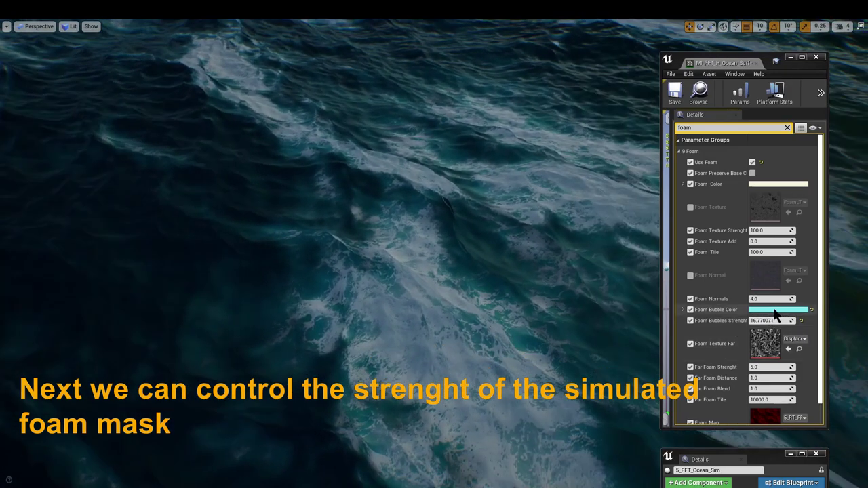
{"action": "left_click", "coordinate": [775, 310]}
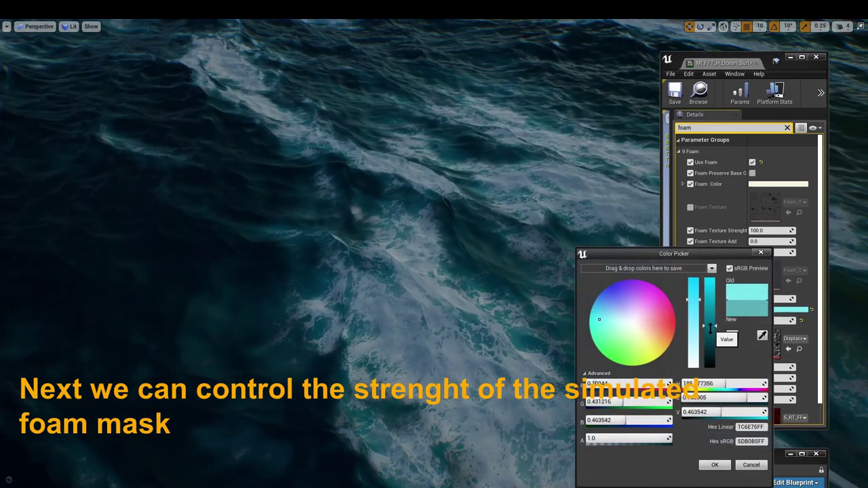
{"action": "left_click", "coordinate": [711, 465]}
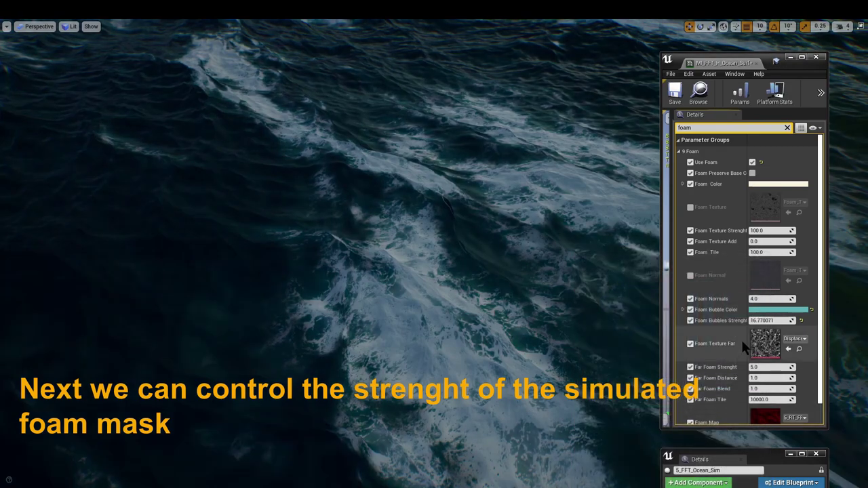
{"action": "left_click", "coordinate": [771, 311]}
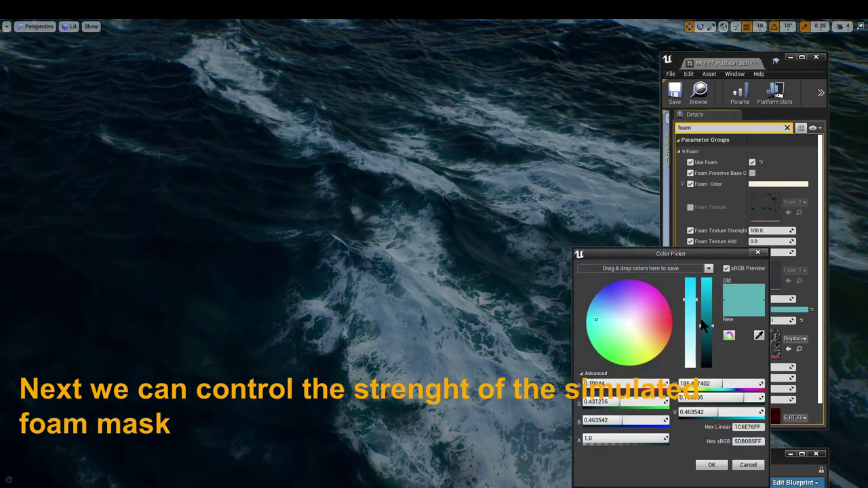
{"action": "left_click", "coordinate": [711, 465]}
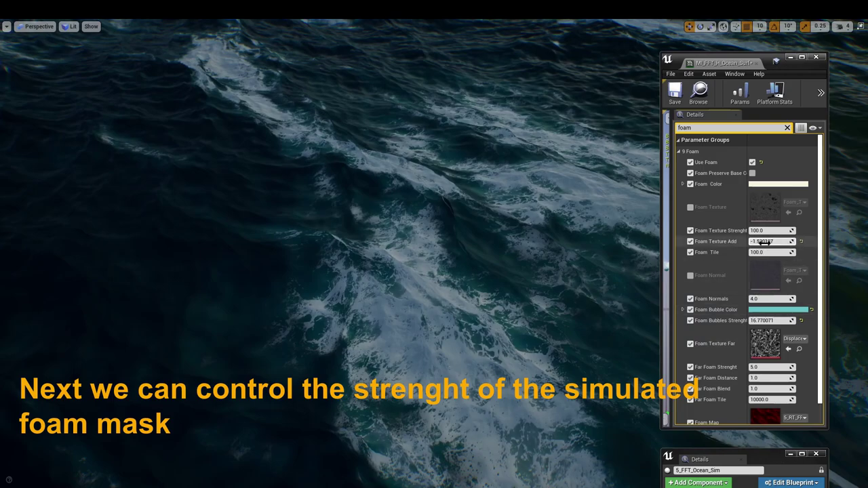
Push Foam Texture Add negative, then reset Bubbles Strength to 5.0 and Texture Add to 0.0
{"action": "left_click_drag", "start_coordinate": [763, 242], "coordinate": [774, 243]}
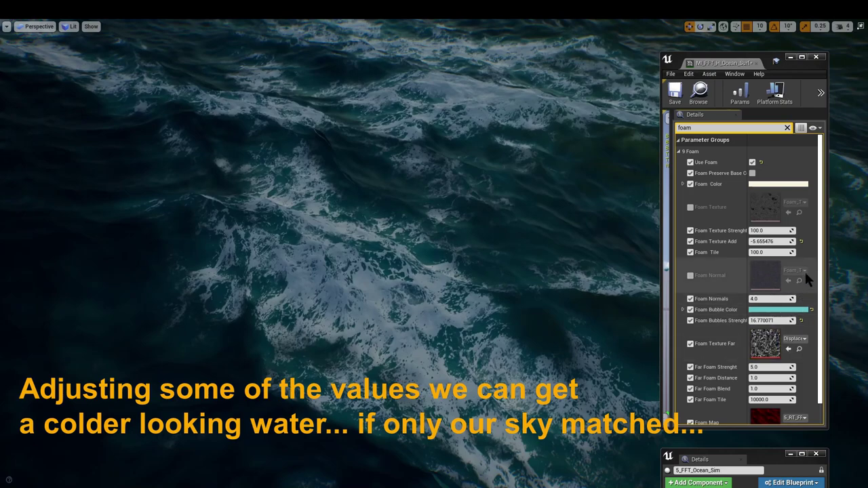
{"action": "scroll", "coordinate": [817, 258], "scroll_direction": "down", "scroll_amount": 2}
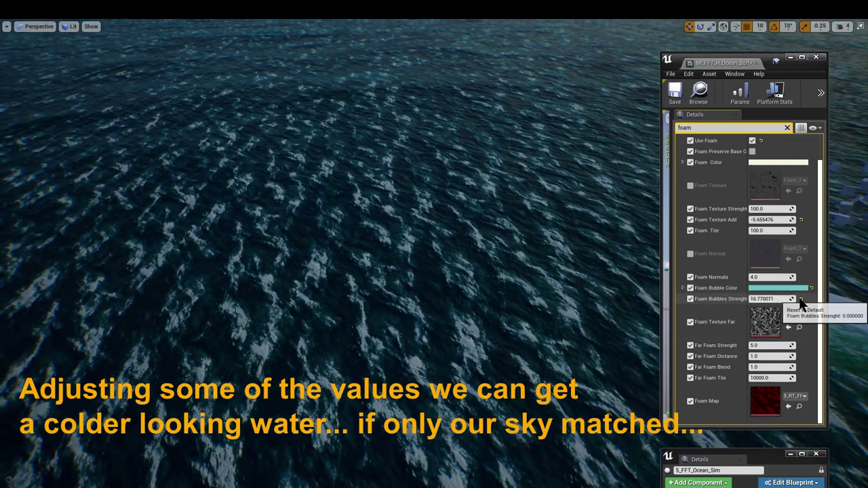
{"action": "left_click", "coordinate": [801, 302]}
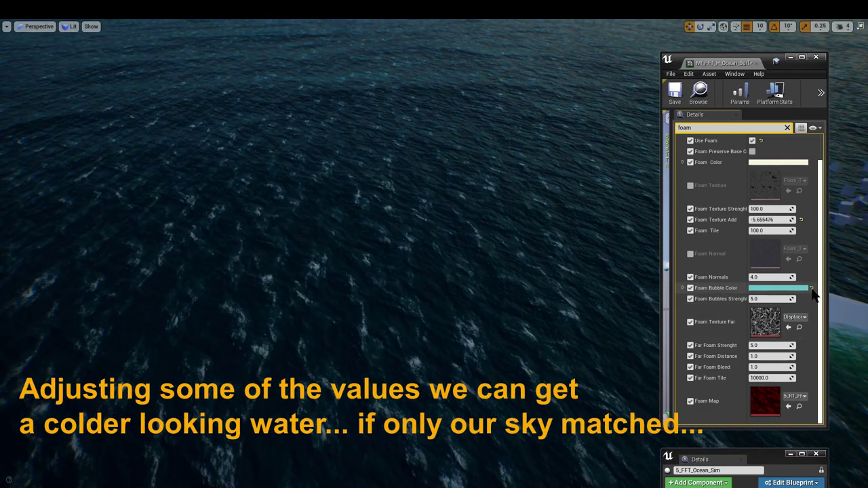
{"action": "left_click", "coordinate": [802, 219]}
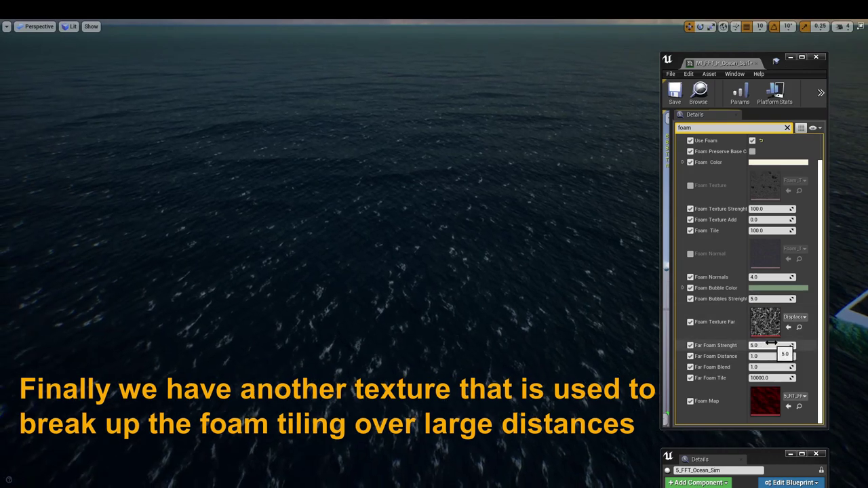
Try Far Foam Strenght values of 1.0 and then 100.0
{"action": "key", "text": "Return"}
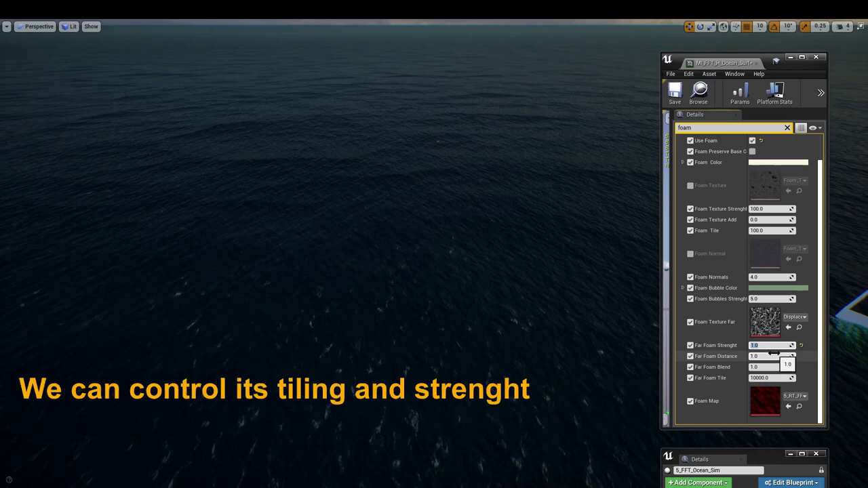
{"action": "key", "text": "Return"}
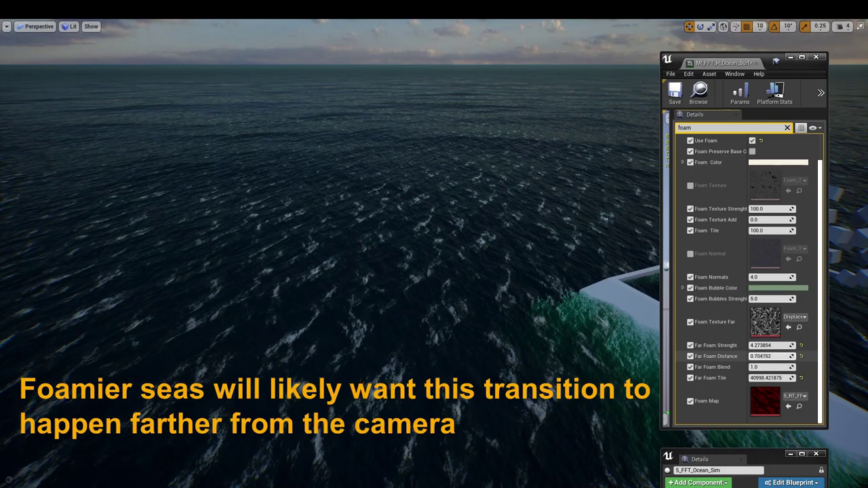
Raise Far Foam Blend to about 3.75, then reset Far Foam Strenght, Distance, Blend and Tile to defaults
{"action": "mouse_move", "coordinate": [766, 367]}
{"action": "left_mouse_down"}
{"action": "mouse_move", "coordinate": [744, 363]}
{"action": "mouse_move", "coordinate": [766, 355]}
{"action": "left_mouse_up"}
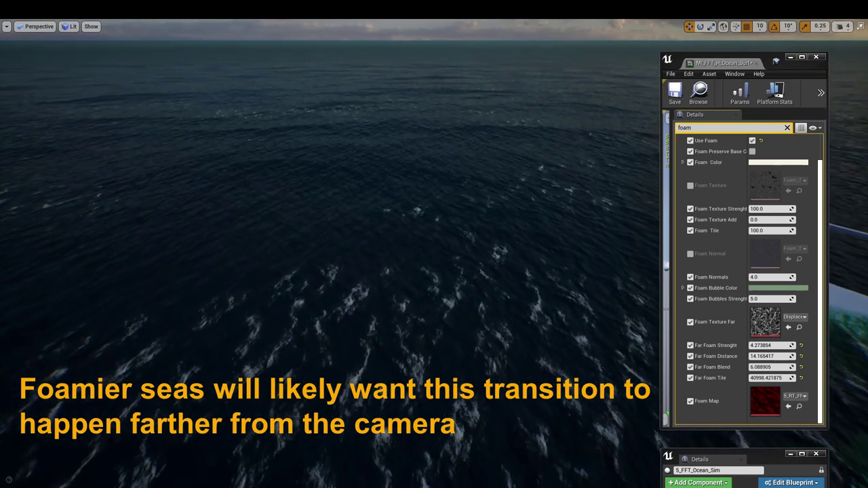
{"action": "left_click", "coordinate": [800, 346]}
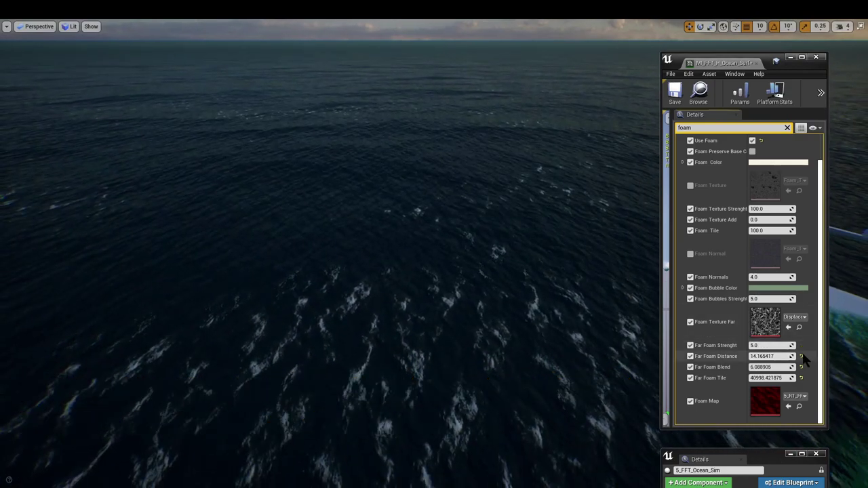
{"action": "left_click", "coordinate": [800, 367]}
{"action": "left_click", "coordinate": [800, 356]}
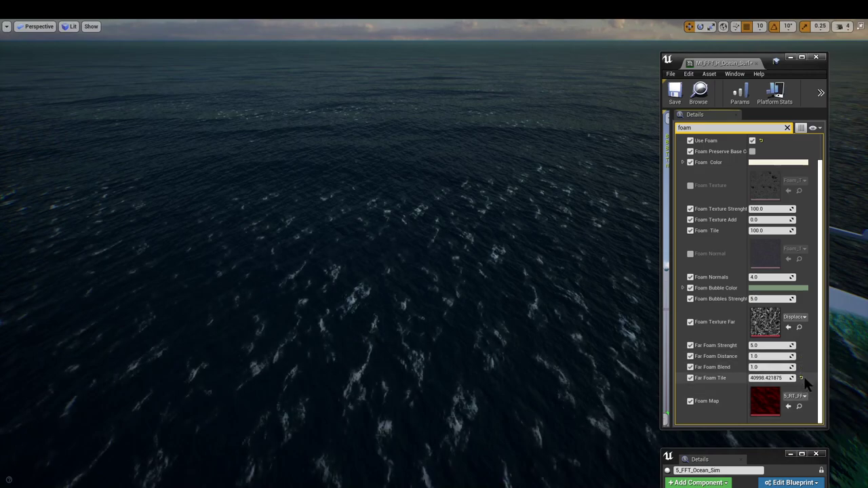
{"action": "left_click", "coordinate": [800, 377]}
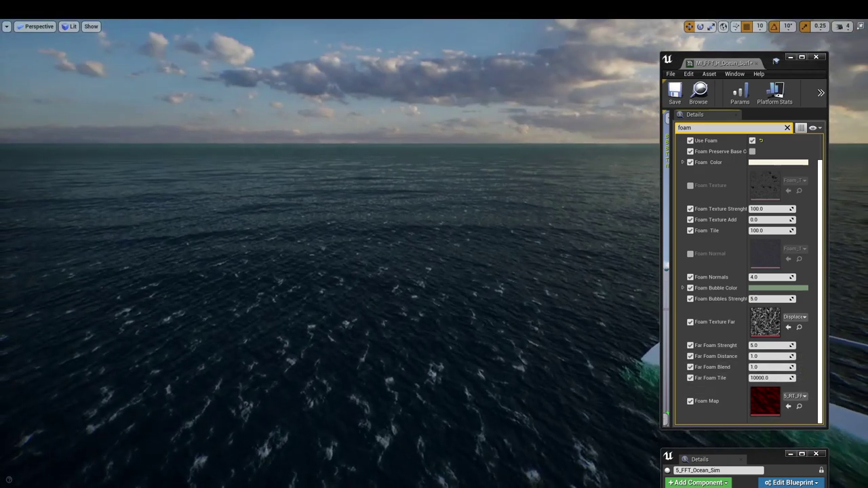
Reset Far Foam Distance to 1.0 again and bring the 5_FFT_Ocean_Sim details into view
{"action": "right_click_drag", "start_coordinate": [507, 288], "coordinate": [507, 326]}
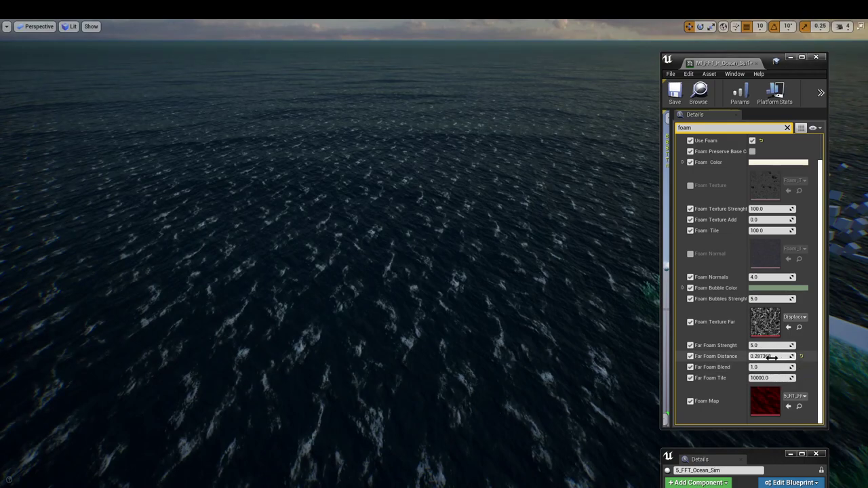
{"action": "left_click", "coordinate": [802, 358]}
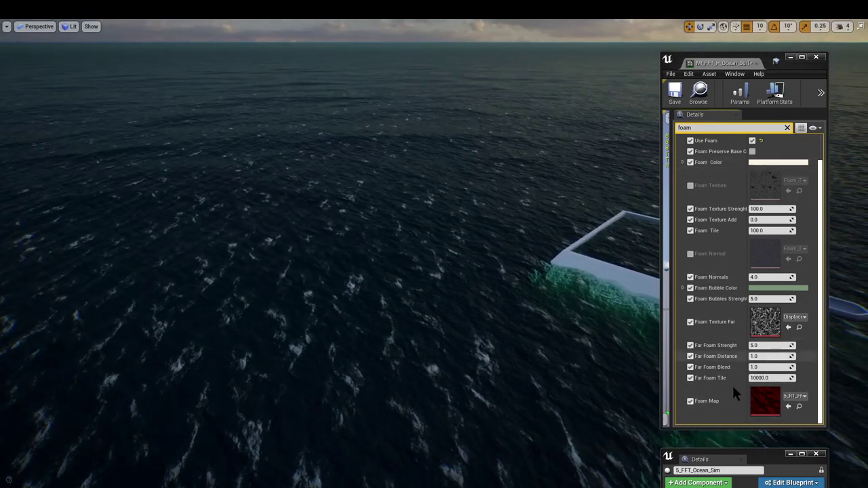
{"action": "left_click_drag", "start_coordinate": [767, 461], "coordinate": [777, 160]}
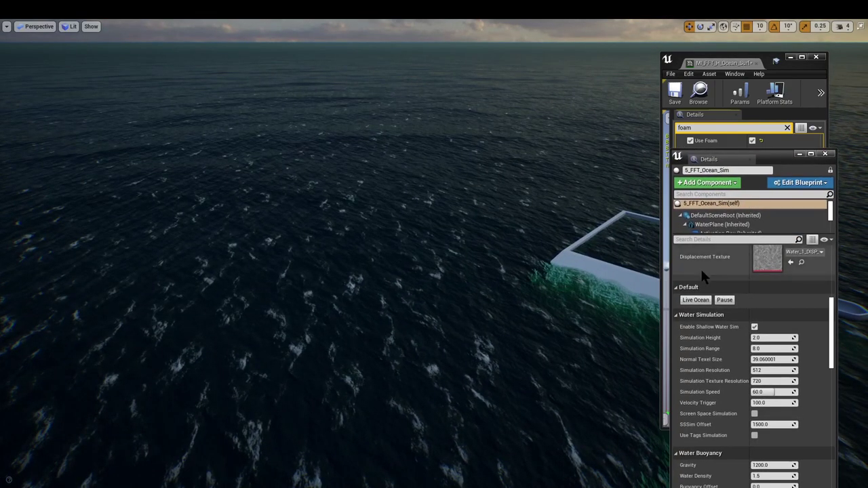
Run Live Ocean and keep the Water Grid Type at Two Side Mesh
{"action": "left_click", "coordinate": [694, 301]}
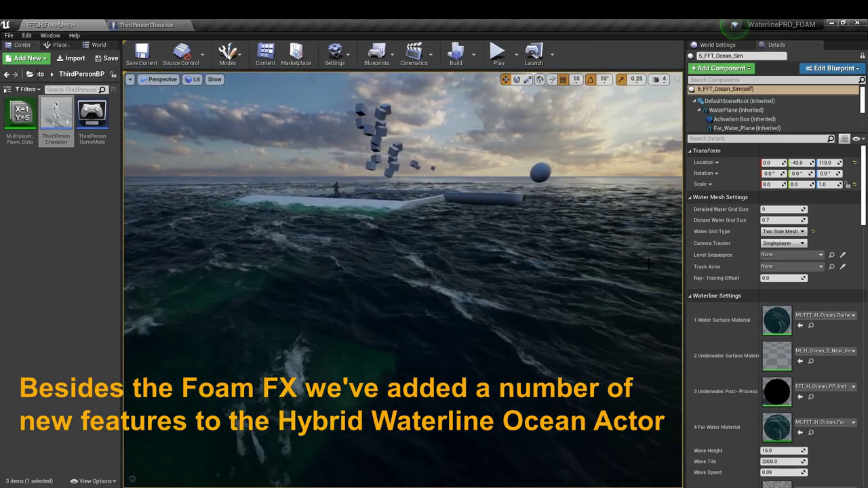
{"action": "left_click", "coordinate": [778, 232]}
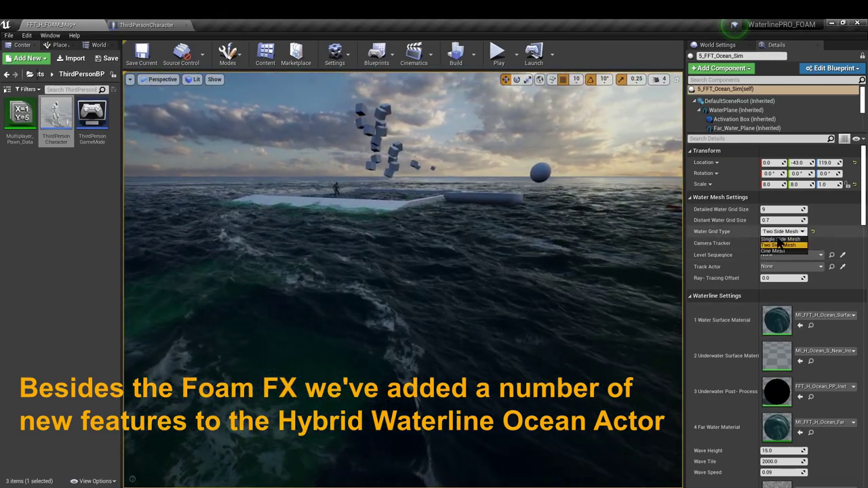
{"action": "left_click", "coordinate": [781, 245]}
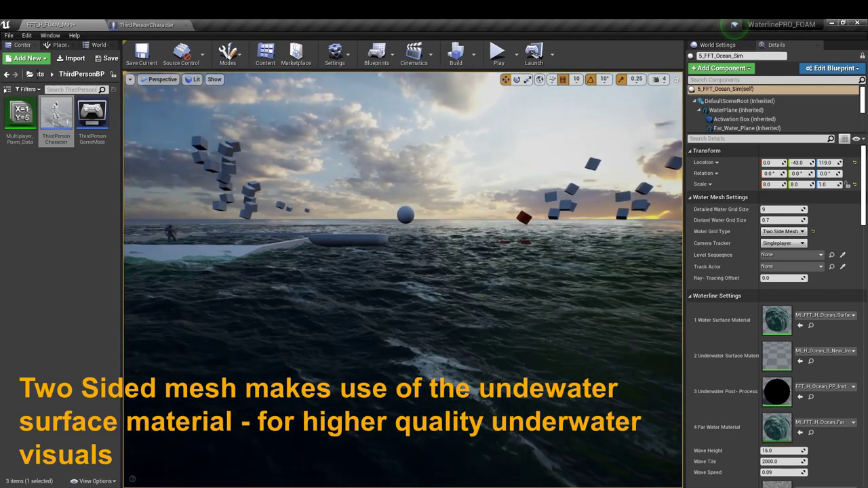
Try Cine Mesh as the Water Grid Type, then settle on Single Side Mesh
{"action": "left_click", "coordinate": [783, 231]}
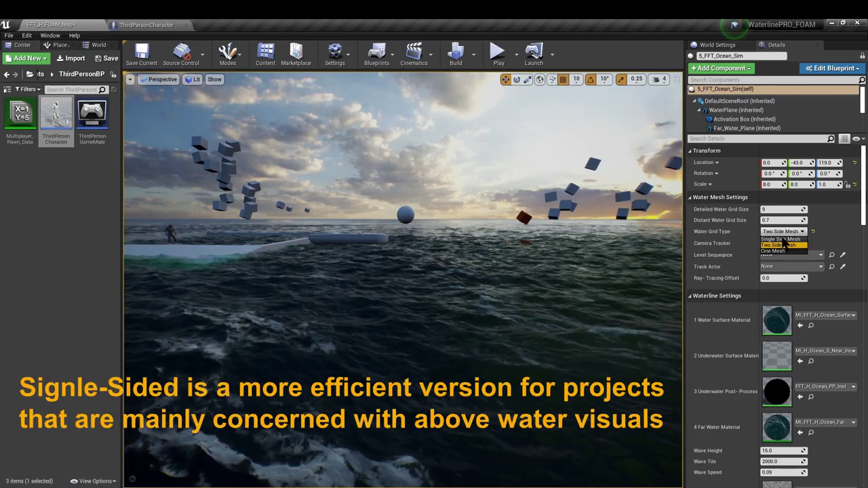
{"action": "left_click", "coordinate": [773, 246]}
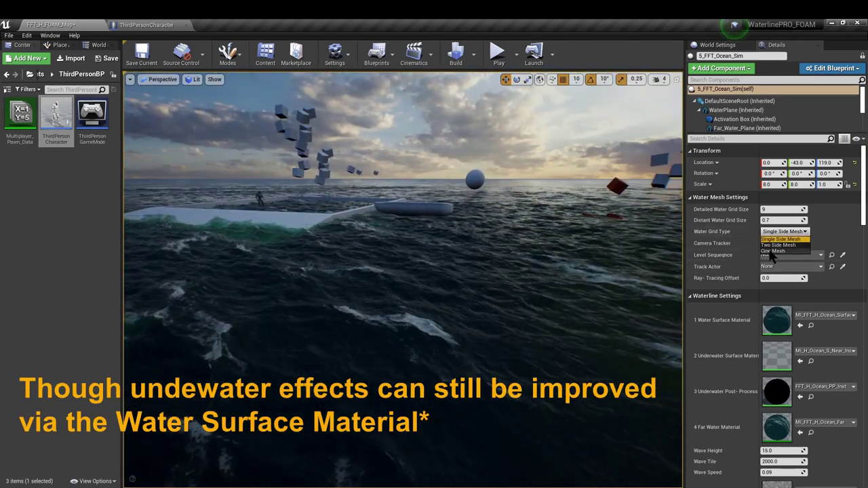
{"action": "left_click", "coordinate": [772, 251]}
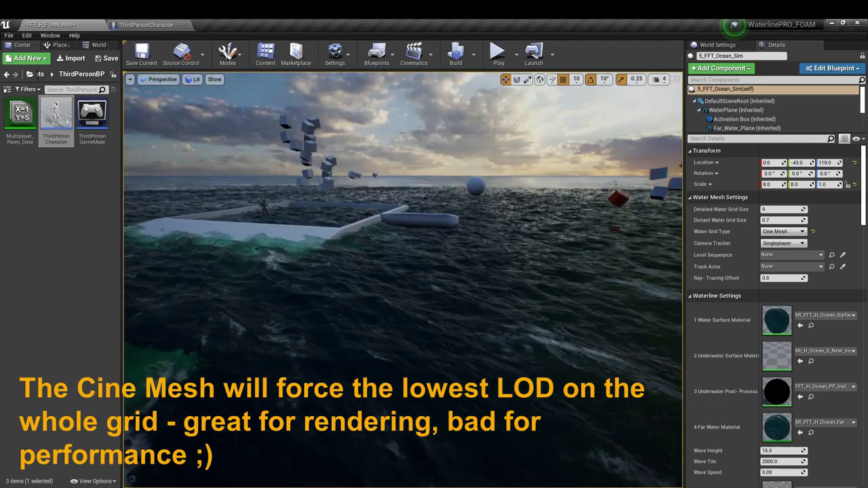
{"action": "right_click_drag", "start_coordinate": [432, 229], "coordinate": [431, 229]}
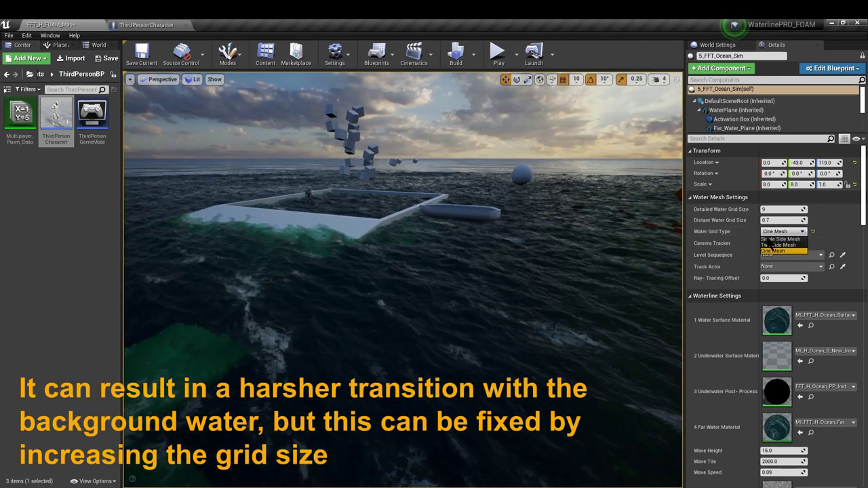
{"action": "left_click", "coordinate": [778, 240]}
{"action": "left_click", "coordinate": [789, 233]}
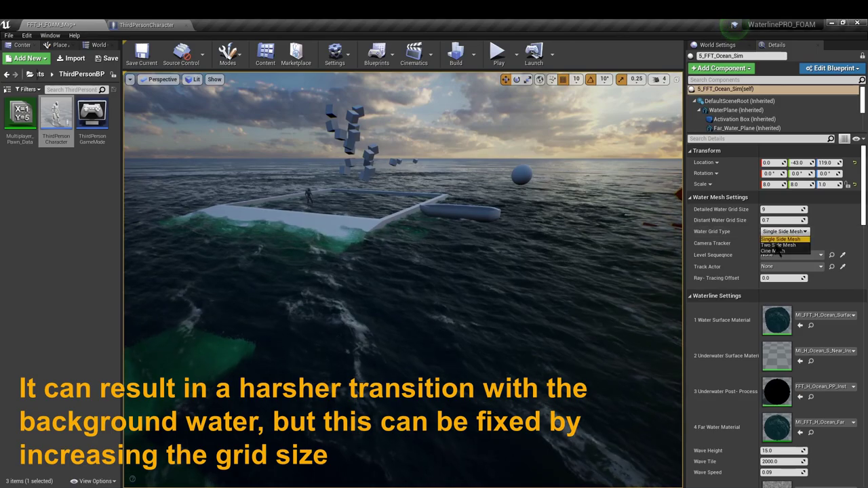
{"action": "right_click_drag", "start_coordinate": [610, 305], "coordinate": [610, 305]}
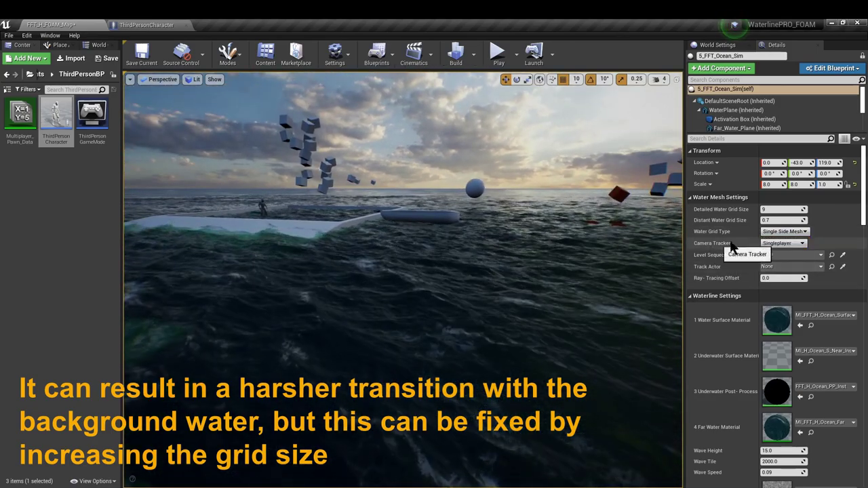
Set Camera Tracker to Multiplayer and inspect the ThirdPersonCharacter Event Graph's multiplayer nodes
{"action": "left_click", "coordinate": [786, 244]}
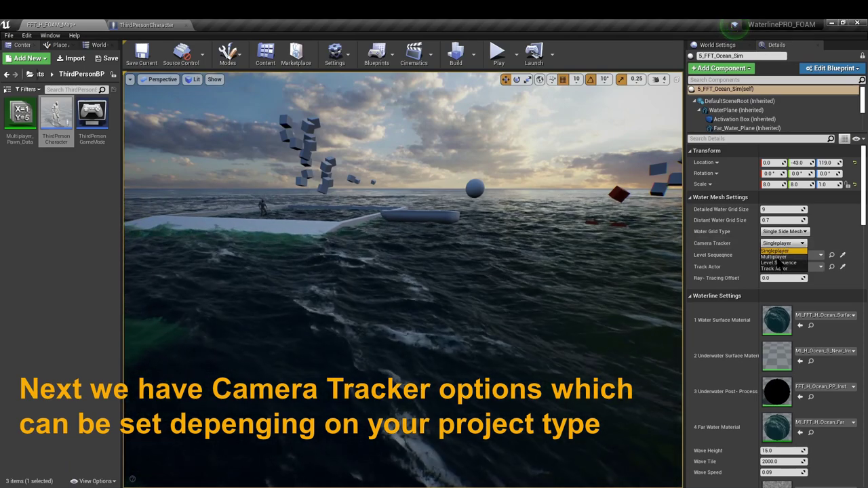
{"action": "left_click", "coordinate": [776, 256]}
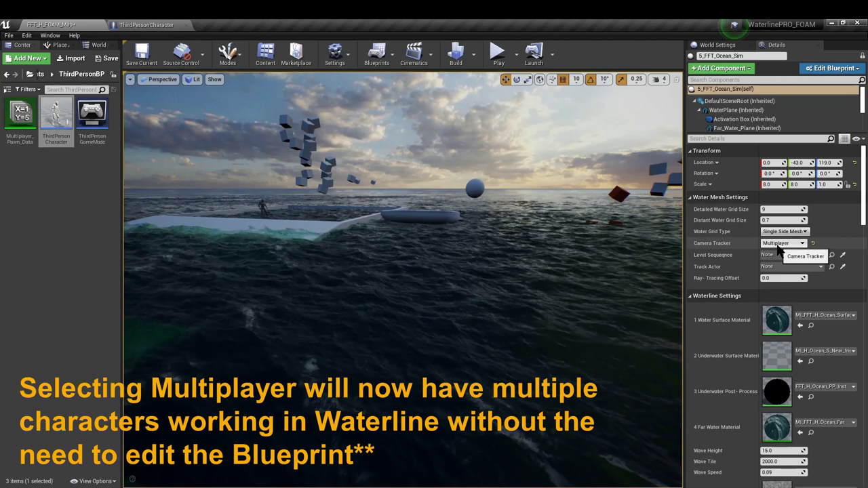
{"action": "left_click", "coordinate": [146, 24]}
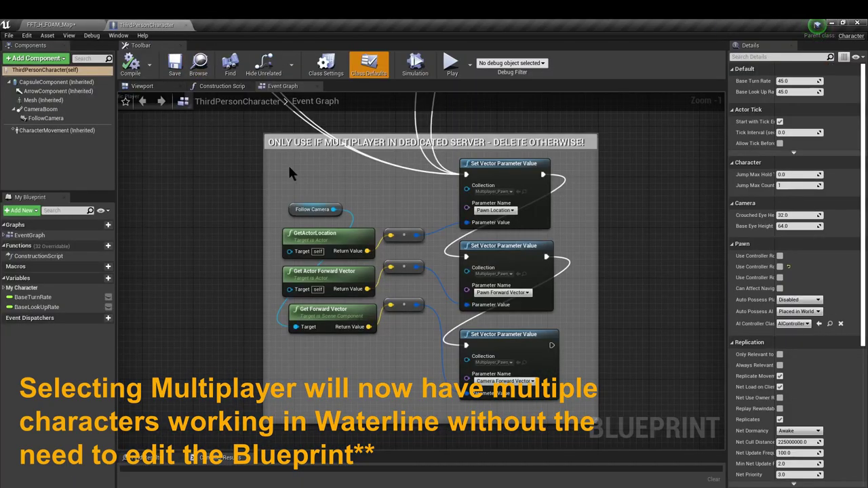
{"action": "right_click_drag", "start_coordinate": [289, 173], "coordinate": [546, 447]}
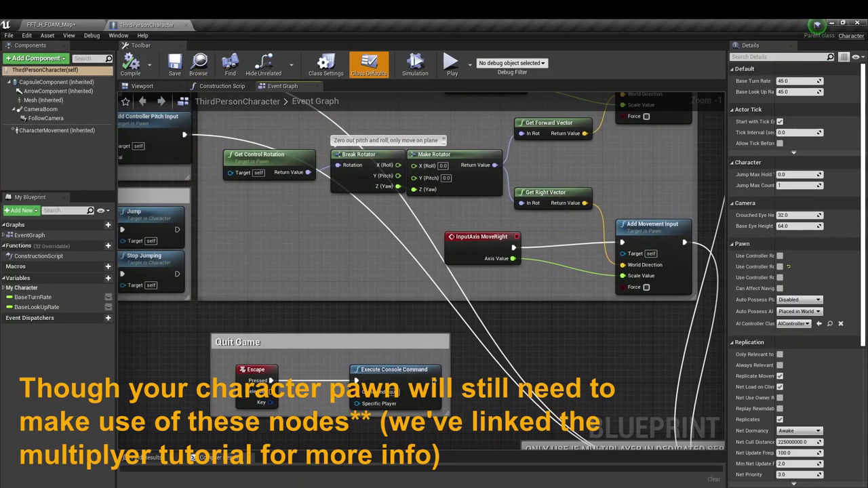
{"action": "right_click_drag", "start_coordinate": [505, 420], "coordinate": [390, 254]}
{"action": "scroll", "coordinate": [388, 253], "scroll_direction": "down", "scroll_amount": 6}
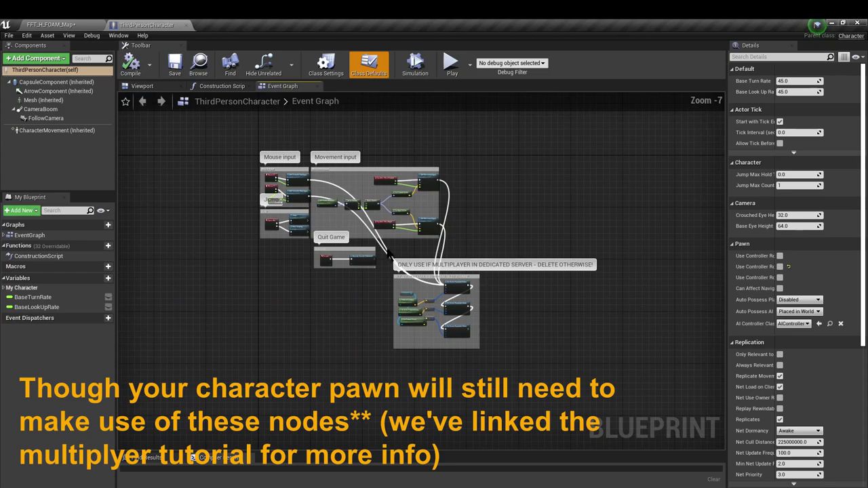
{"action": "left_click", "coordinate": [198, 65]}
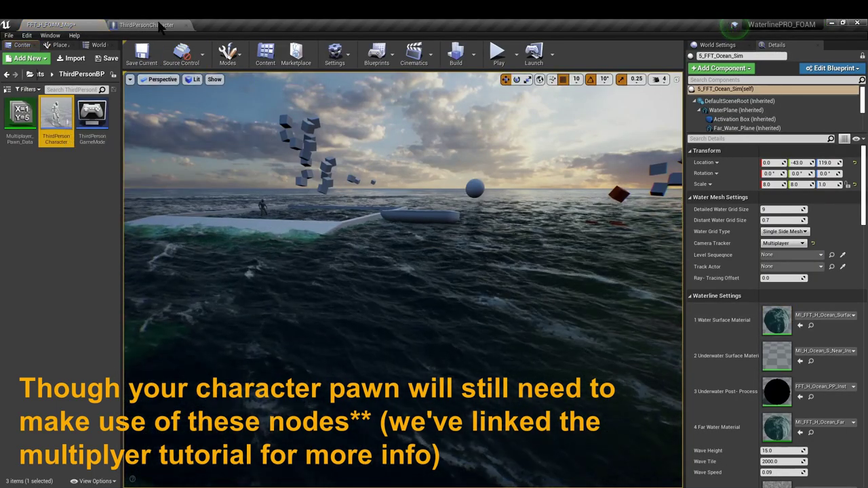
Set the ocean's Camera Tracker mode to Level Sequence
{"action": "right_click_drag", "start_coordinate": [583, 271], "coordinate": [589, 277]}
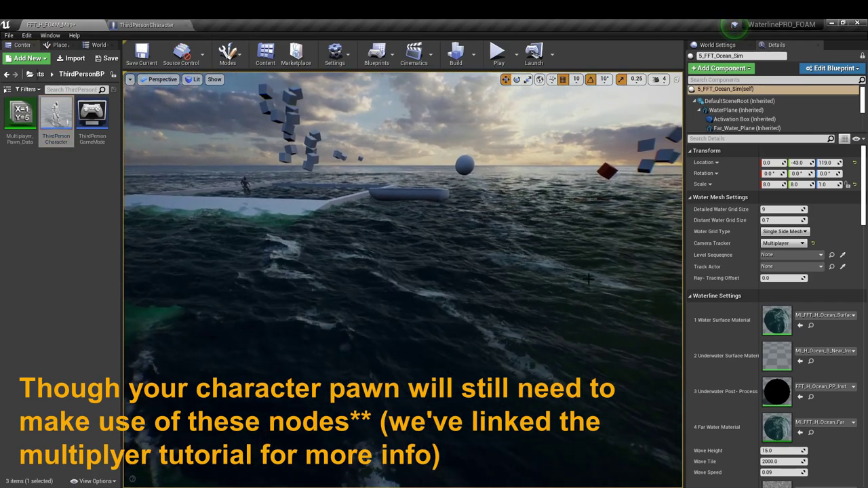
{"action": "left_click", "coordinate": [766, 244]}
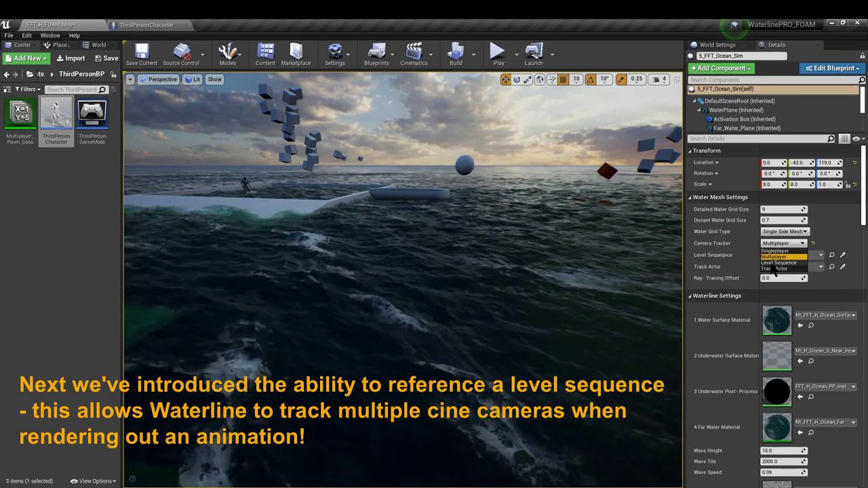
{"action": "left_click", "coordinate": [770, 263]}
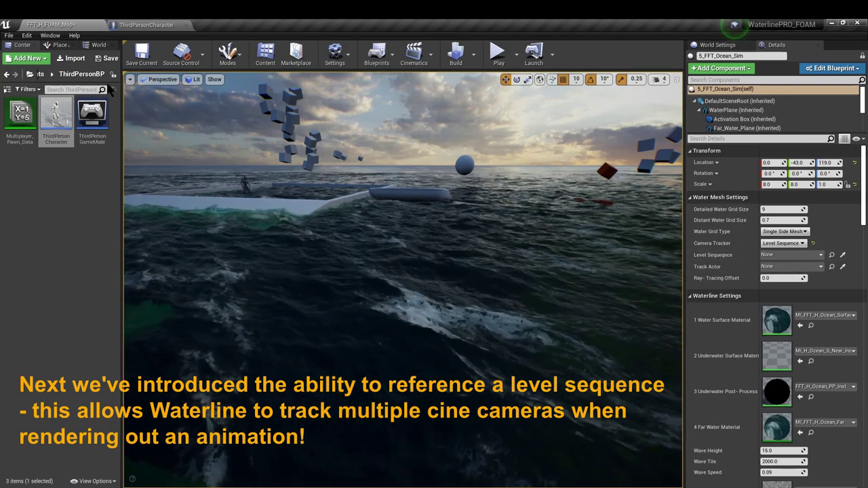
Place Overcast_Sequence from 3_Dev in the level, assign it as tracked sequence, and open it
{"action": "left_click", "coordinate": [40, 74]}
{"action": "double_click", "coordinate": [21, 163]}
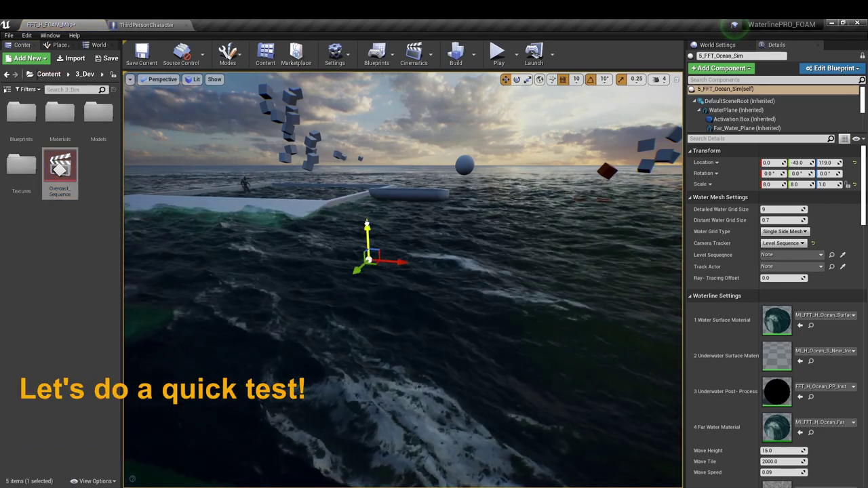
{"action": "left_click_drag", "start_coordinate": [377, 348], "coordinate": [370, 258]}
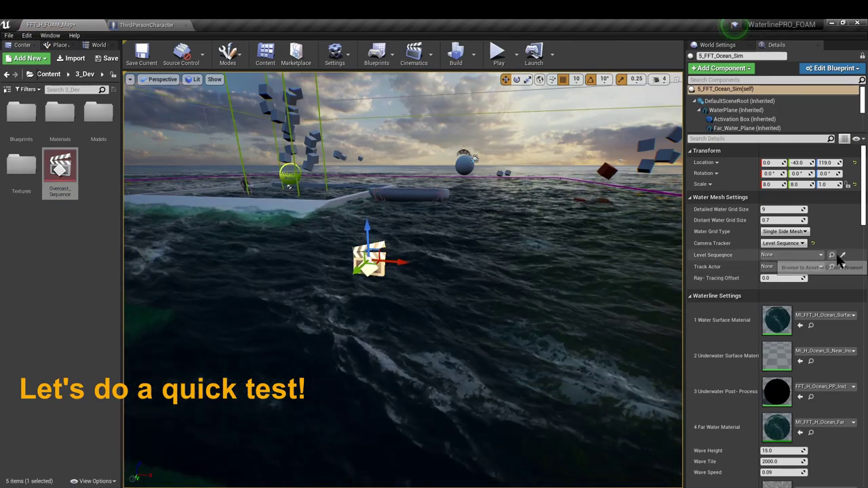
{"action": "left_click", "coordinate": [375, 269]}
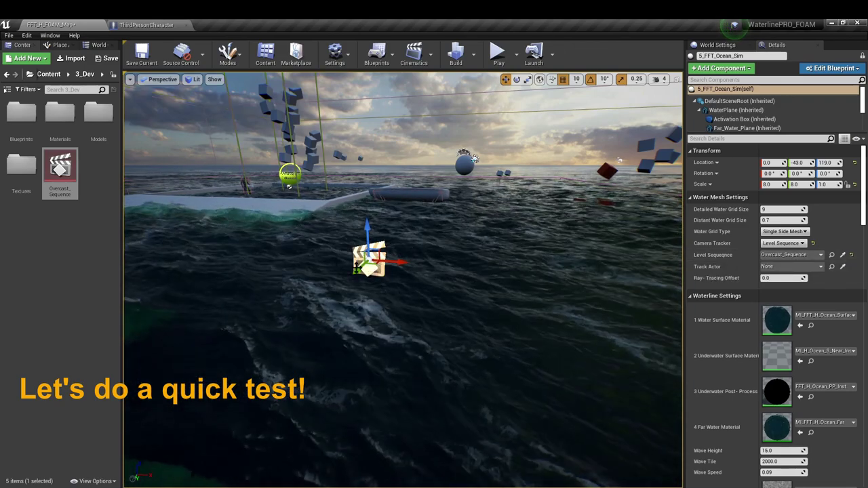
{"action": "double_click", "coordinate": [64, 177]}
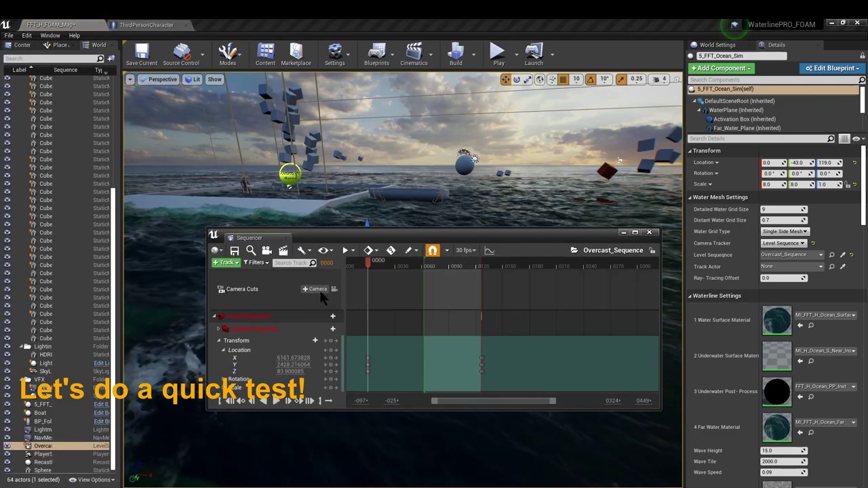
Delete the old Camera Cuts track and the old camera actor track from Overcast_Sequence
{"action": "left_click", "coordinate": [272, 285]}
{"action": "key", "text": "Delete"}
{"action": "left_click", "coordinate": [277, 275]}
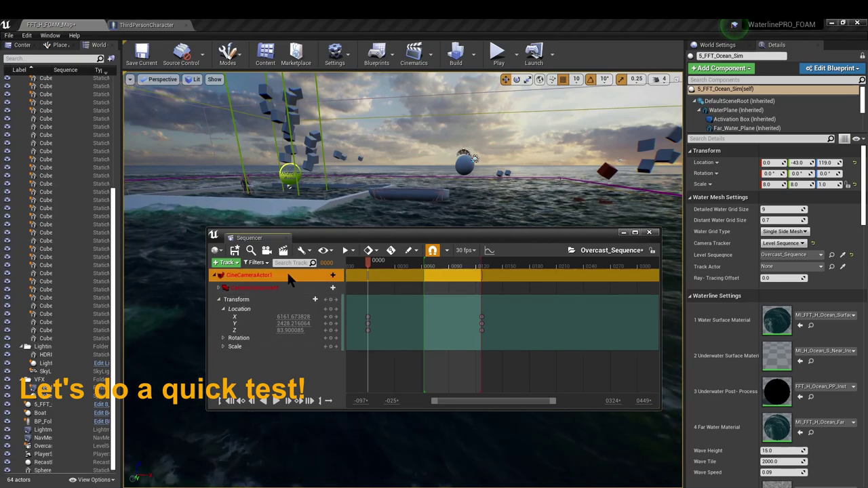
{"action": "key", "text": "Delete"}
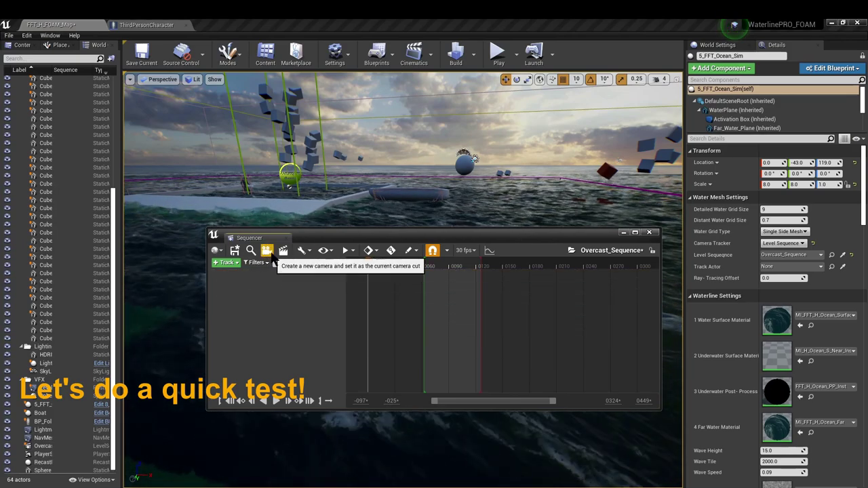
Add a new cine camera with its own cut, starting at frame 0000
{"action": "left_click", "coordinate": [271, 255]}
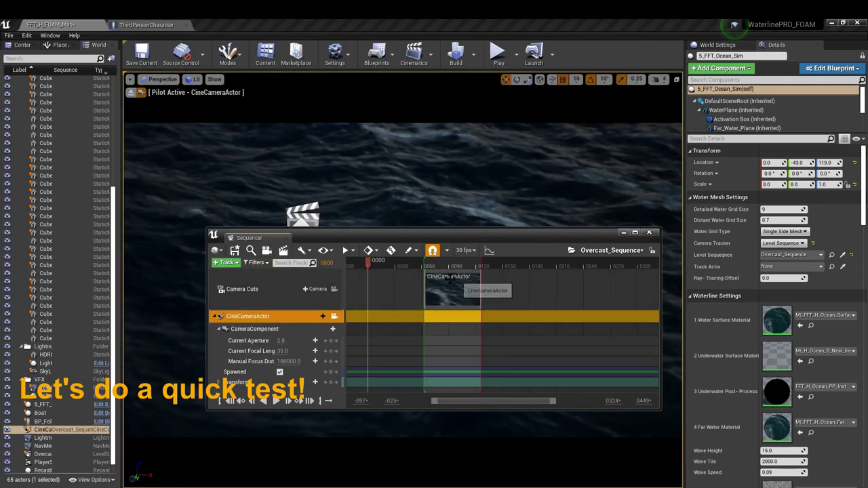
{"action": "left_click_drag", "start_coordinate": [448, 285], "coordinate": [391, 285]}
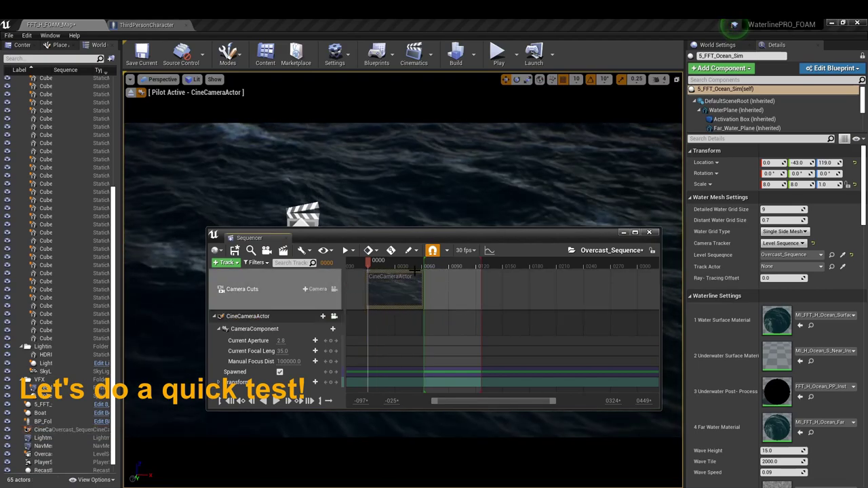
{"action": "left_click_drag", "start_coordinate": [451, 241], "coordinate": [536, 232]}
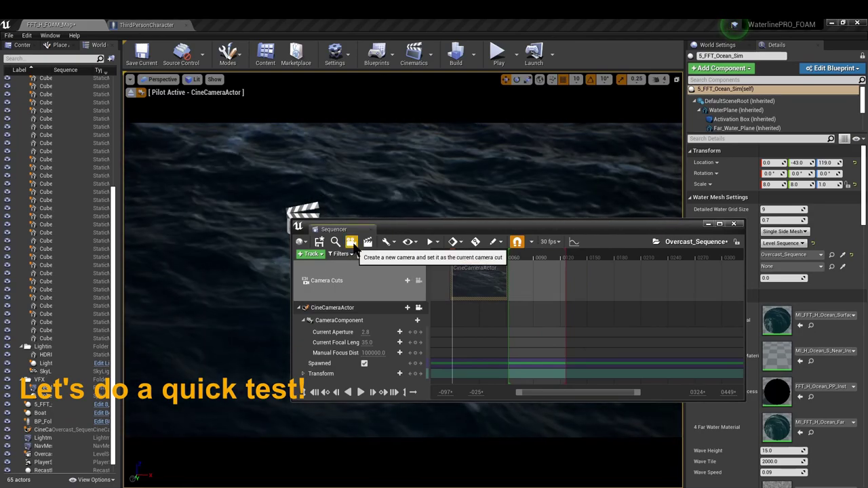
Create CineCameraActor2 and aim it down at the water by piloting it in the viewport
{"action": "left_click", "coordinate": [351, 242]}
{"action": "scroll", "coordinate": [516, 337], "scroll_direction": "down", "scroll_amount": 1}
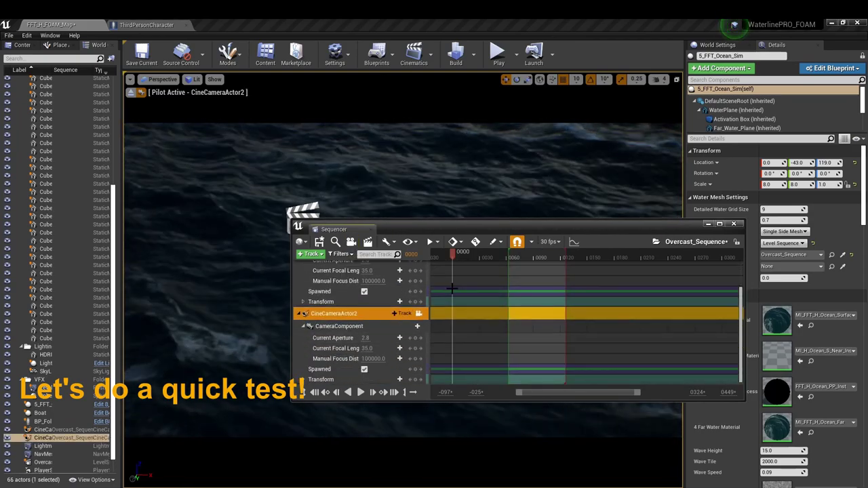
{"action": "left_click", "coordinate": [130, 92]}
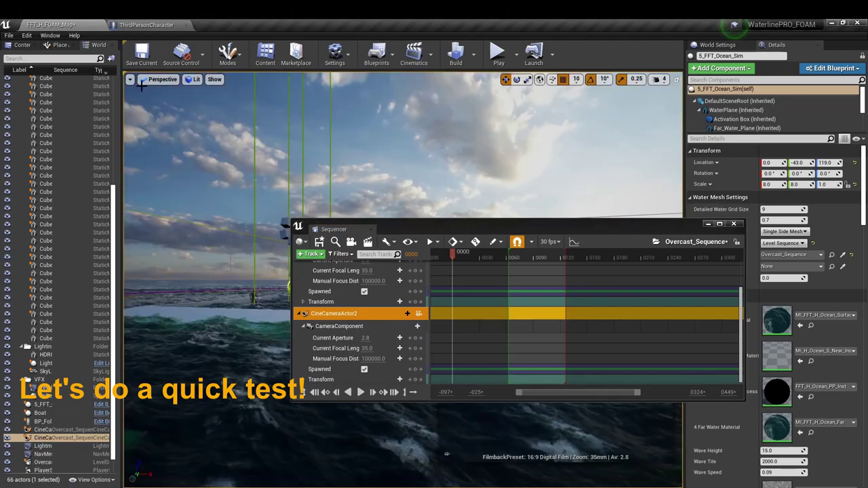
{"action": "left_click", "coordinate": [162, 79]}
{"action": "left_click", "coordinate": [173, 192]}
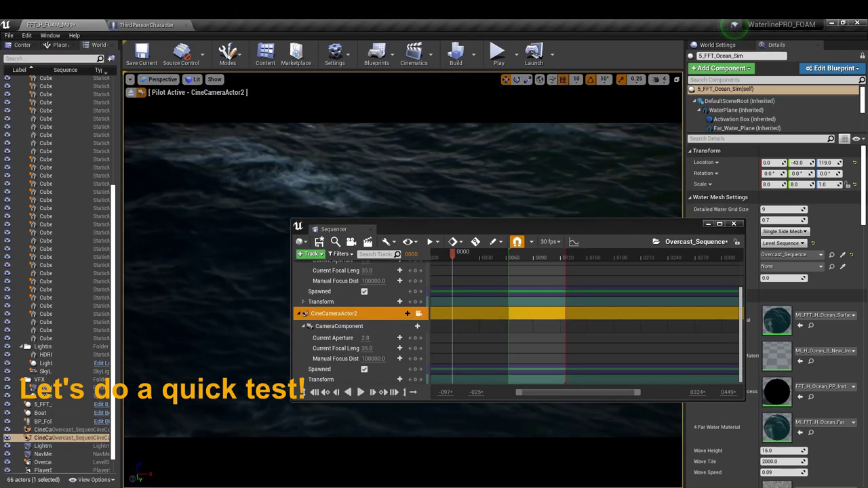
{"action": "mouse_move", "coordinate": [173, 192]}
{"action": "right_mouse_down"}
{"action": "mouse_move", "coordinate": [176, 285]}
{"action": "mouse_move", "coordinate": [177, 257]}
{"action": "right_mouse_up"}
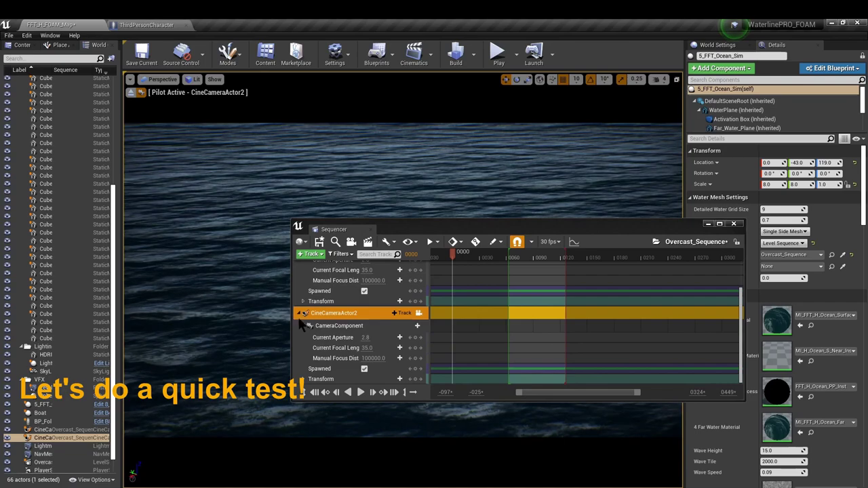
{"action": "scroll", "coordinate": [309, 336], "scroll_direction": "up", "scroll_amount": 3}
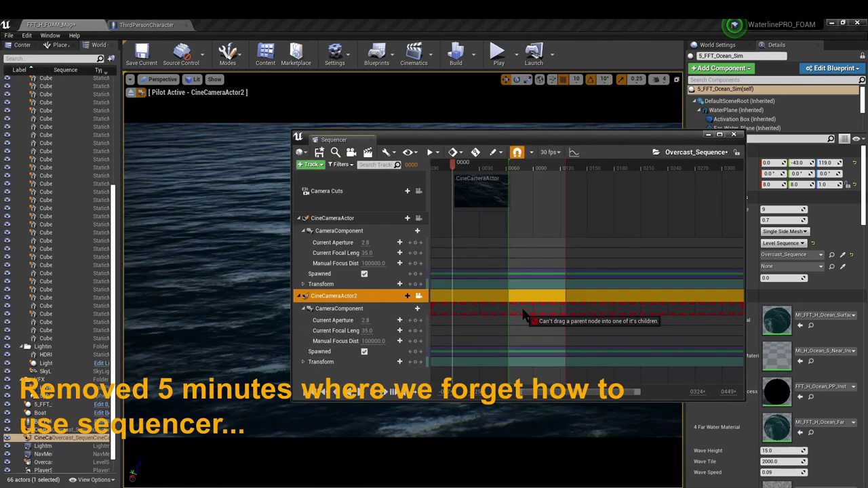
Add a camera cut for CineCameraActor2 placed right after the first cut
{"action": "left_click_drag", "start_coordinate": [540, 182], "coordinate": [456, 190]}
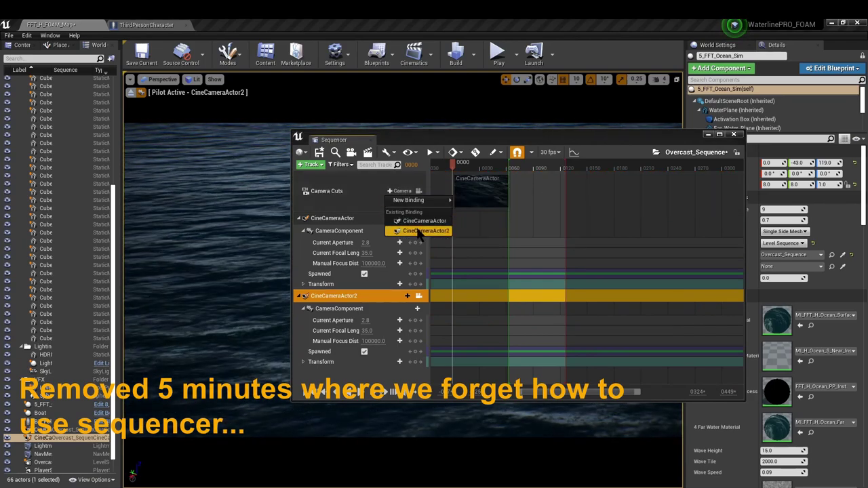
{"action": "left_click", "coordinate": [426, 230]}
{"action": "left_click_drag", "start_coordinate": [542, 197], "coordinate": [606, 200]}
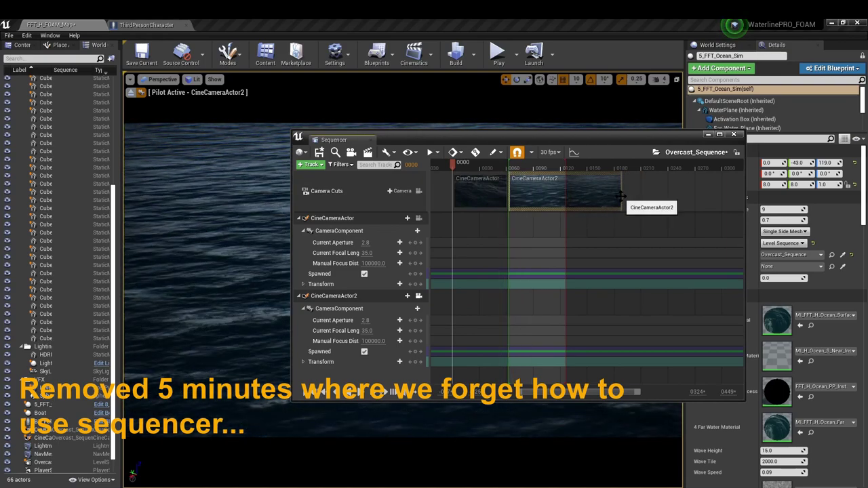
{"action": "left_click_drag", "start_coordinate": [621, 196], "coordinate": [565, 197]}
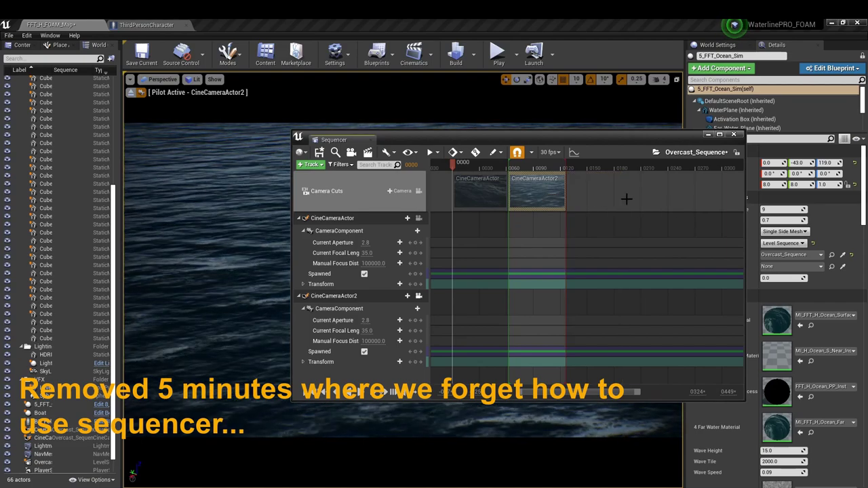
{"action": "left_click_drag", "start_coordinate": [407, 140], "coordinate": [422, 160]}
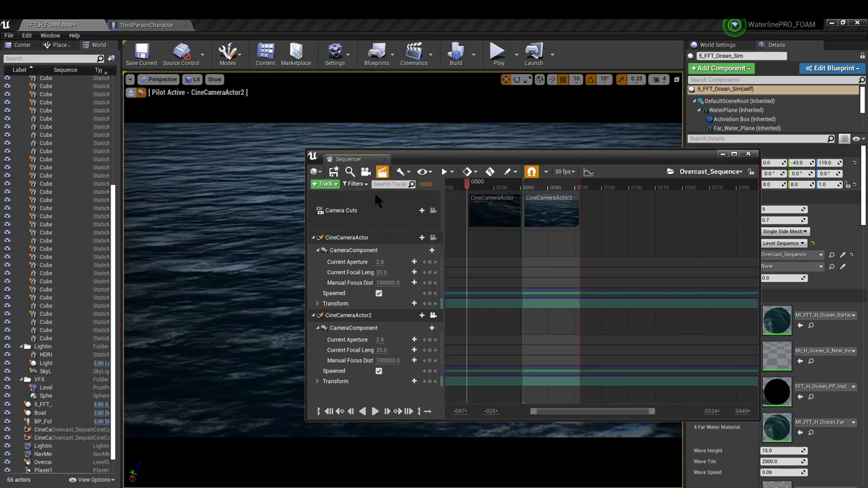
Capture Overcast_Sequence as a movie, choosing Don't Save for the pending content
{"action": "left_click", "coordinate": [519, 409]}
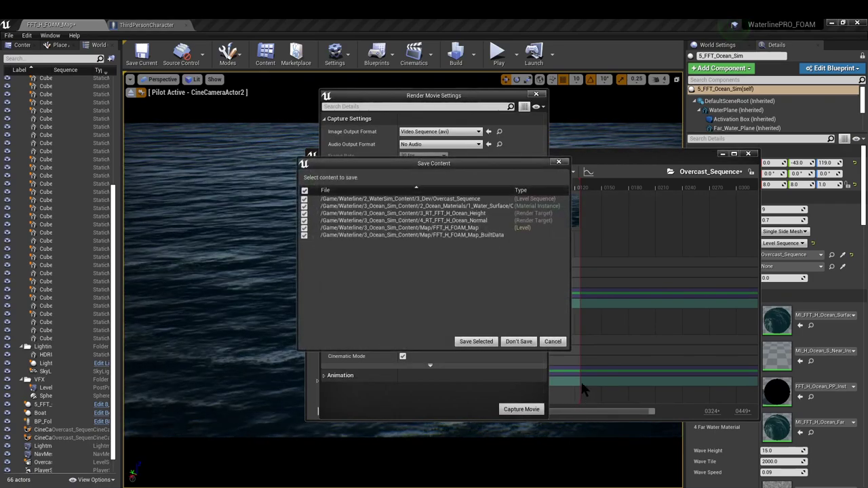
{"action": "left_click", "coordinate": [505, 342]}
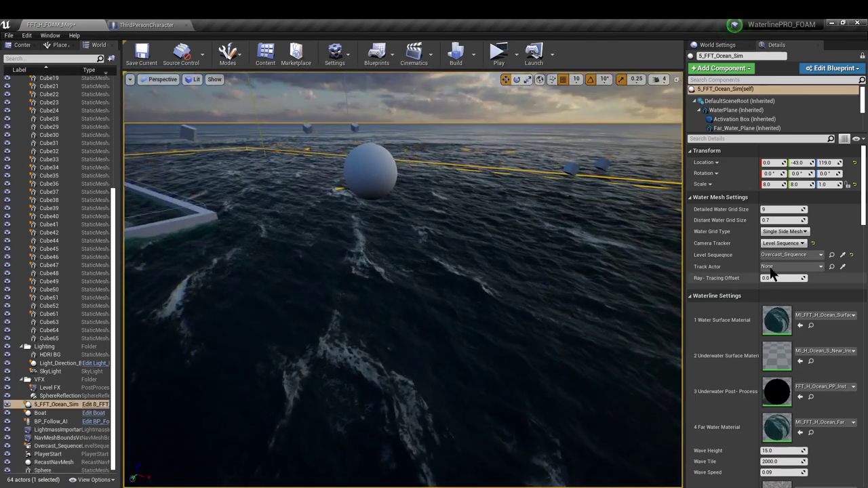
Set Camera Tracker to Track Actor on the Boat, then play-test in the viewport, swimming toward it
{"action": "left_click", "coordinate": [790, 244]}
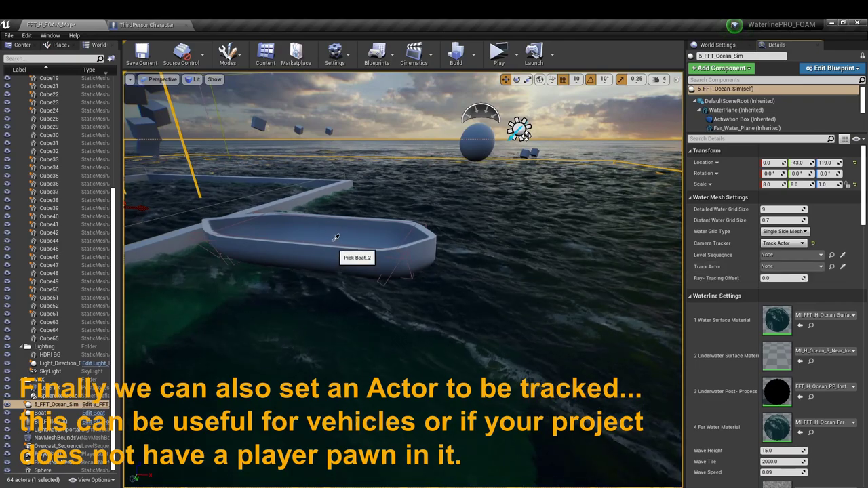
{"action": "left_click", "coordinate": [515, 56]}
{"action": "left_click", "coordinate": [546, 80]}
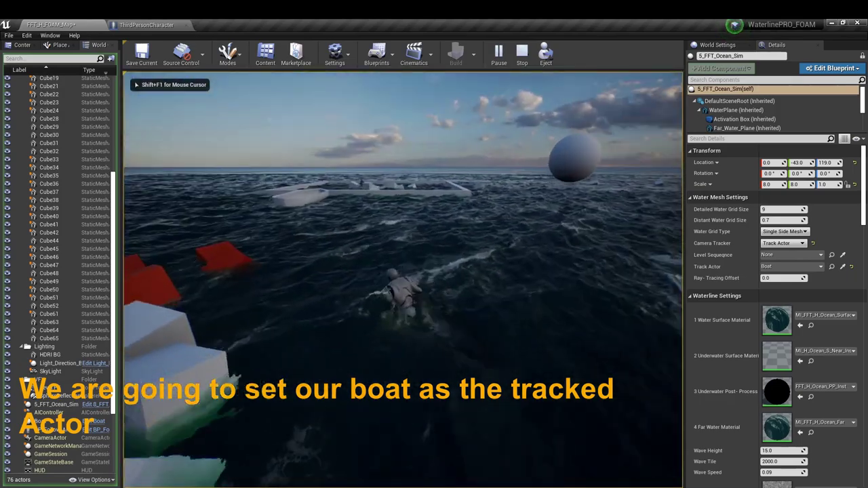
{"action": "key", "text": "w"}
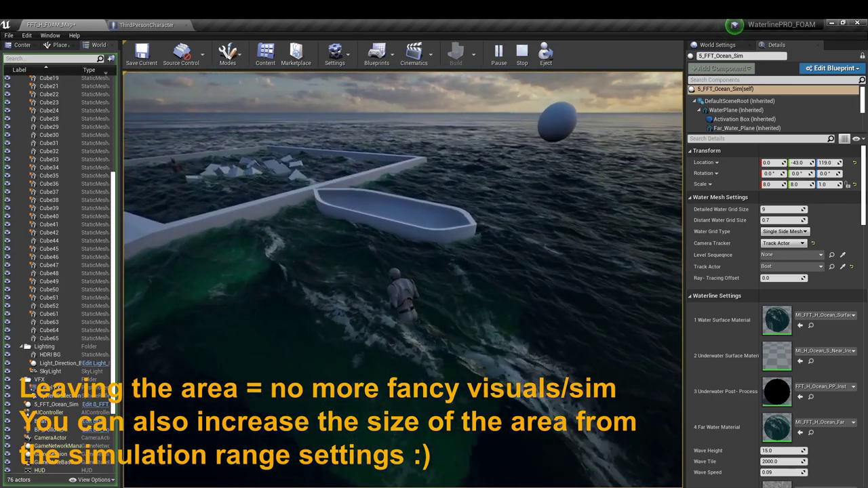
{"action": "key", "text": "Escape"}
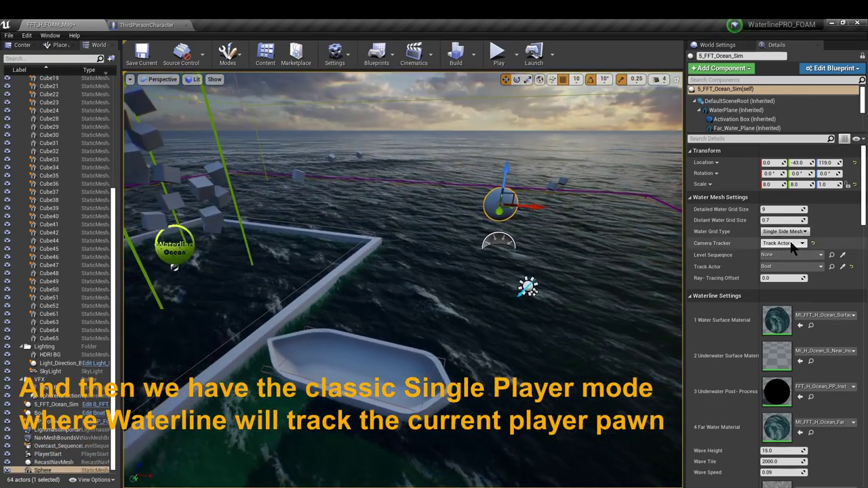
Set Camera Tracker to Singleplayer and start a play session to test it
{"action": "right_click_drag", "start_coordinate": [544, 205], "coordinate": [473, 205]}
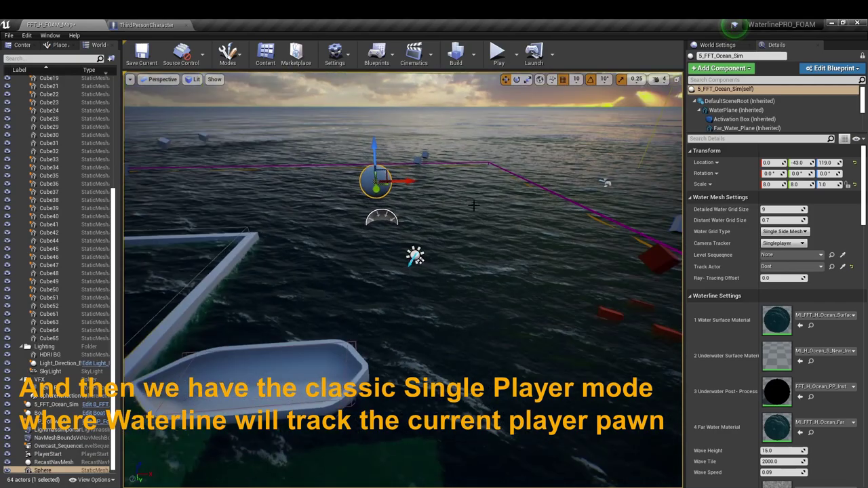
{"action": "left_click", "coordinate": [495, 60]}
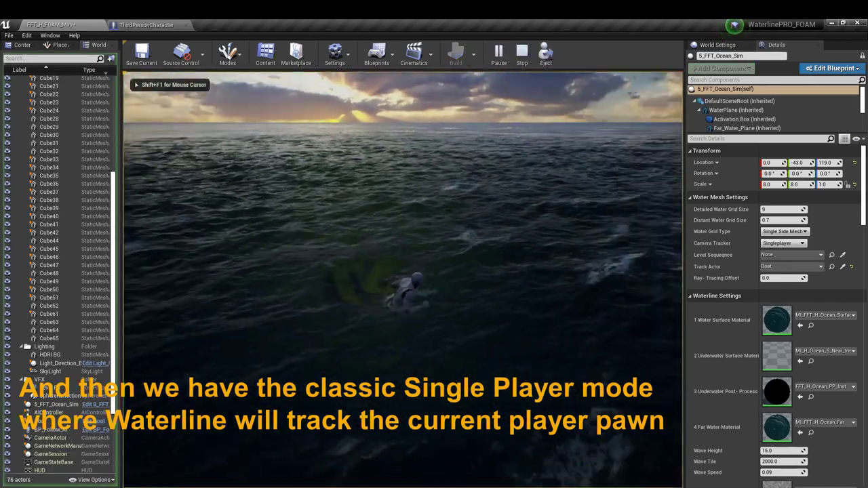